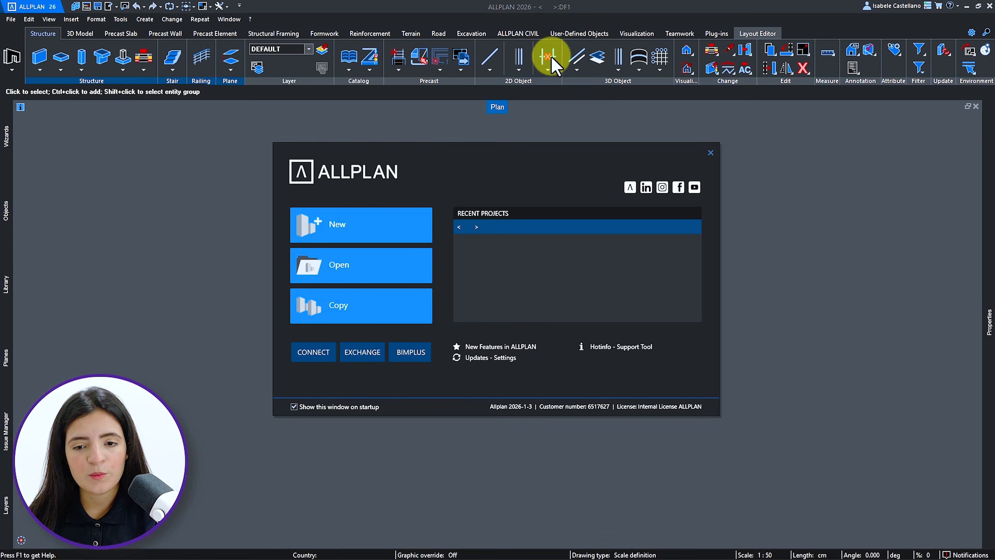
- Create a new project named TREINAMENTO DE BLOCOS from the Brazil template TREINAMENTO DE BLOCOS
left_click(397, 229)
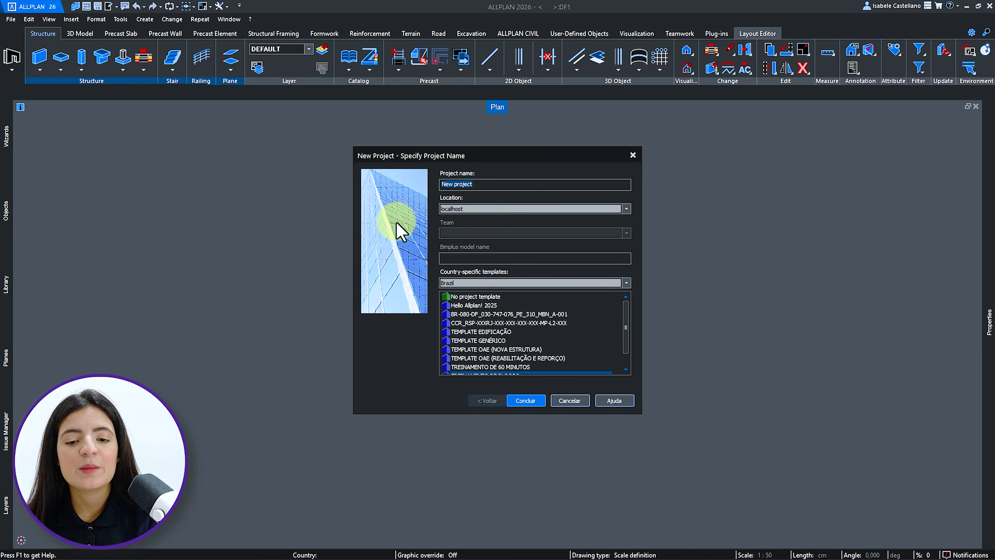
type("TREINAME")
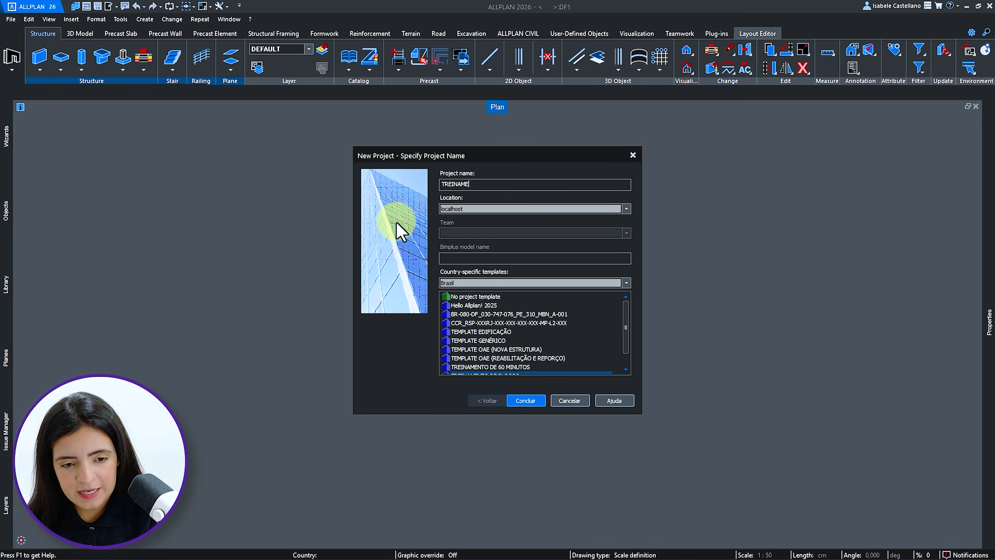
type("NTO DE BLO")
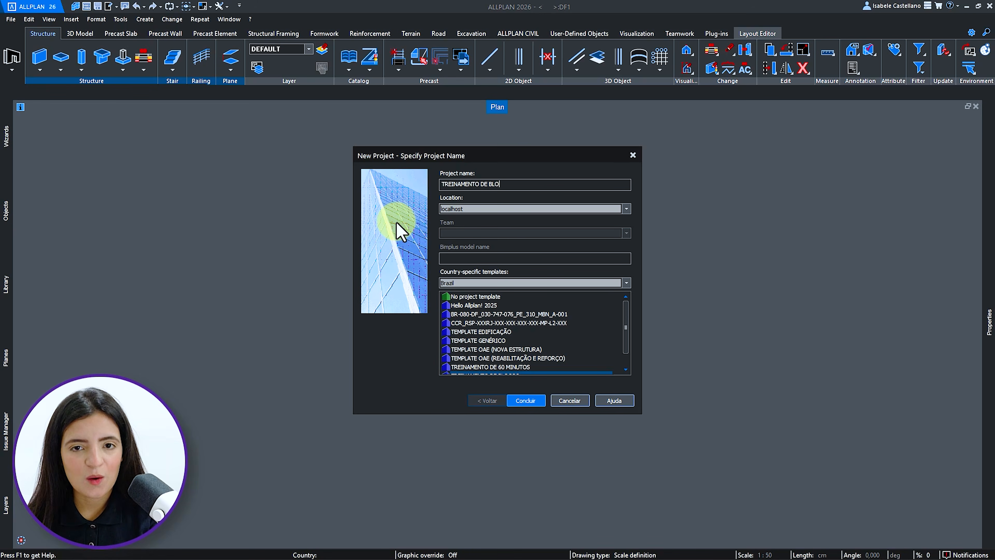
type("COS")
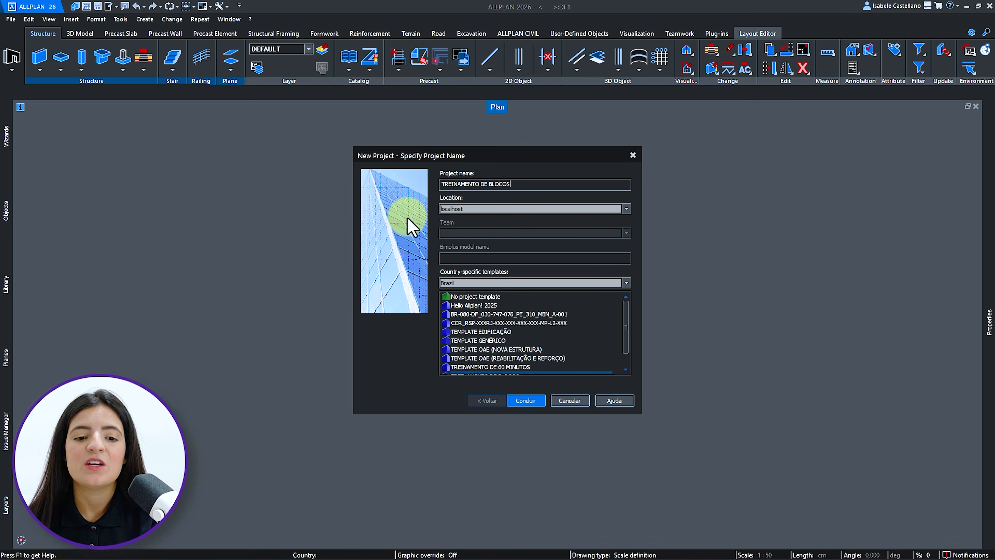
left_click_drag(626, 313, 628, 333)
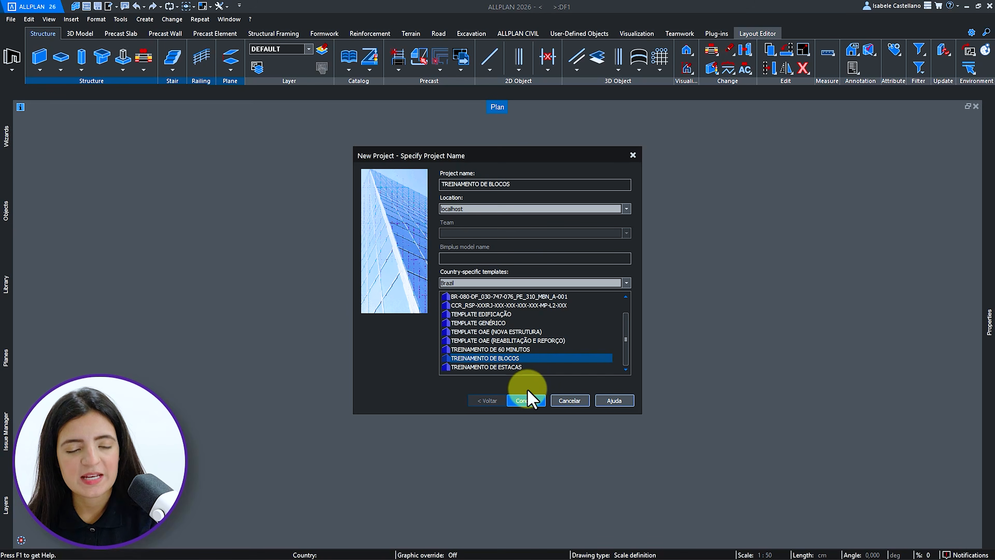
left_click(526, 400)
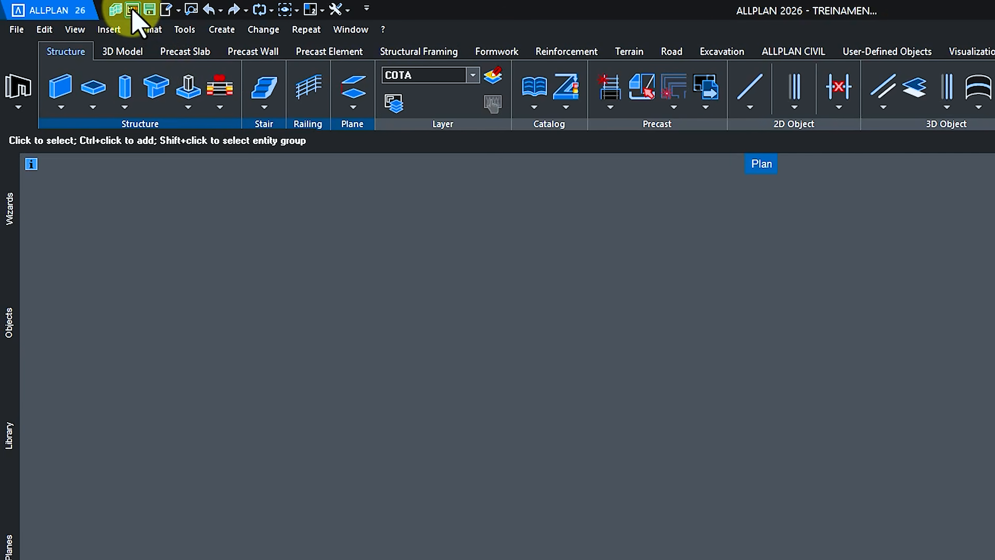
- Deactivate drawing file 1 and make drawing file 1203 BLOCOS under MODELO BIM, INFRAESTRUTURA, BLOCO the current one
left_click(108, 9)
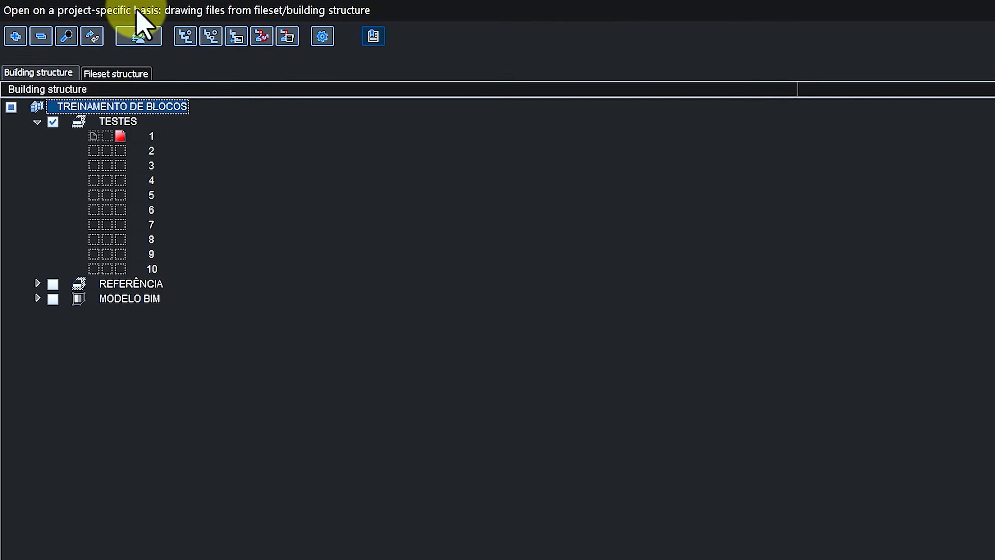
left_click(120, 137)
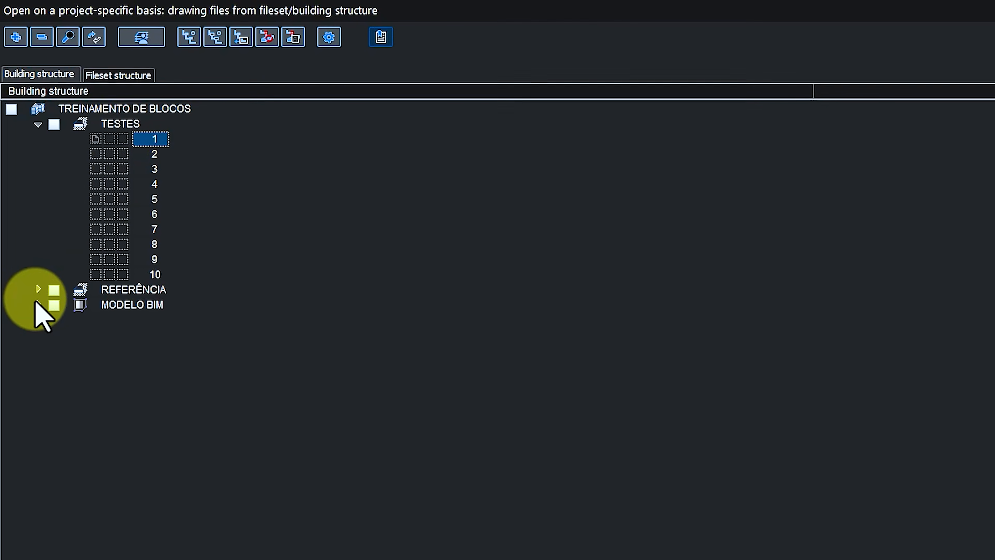
left_click(38, 302)
left_click(81, 351)
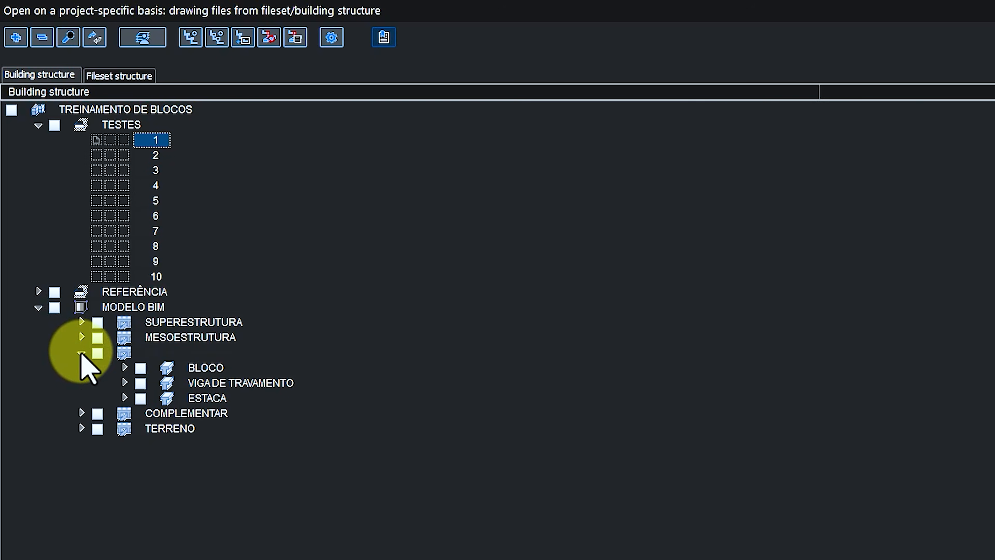
left_click(124, 368)
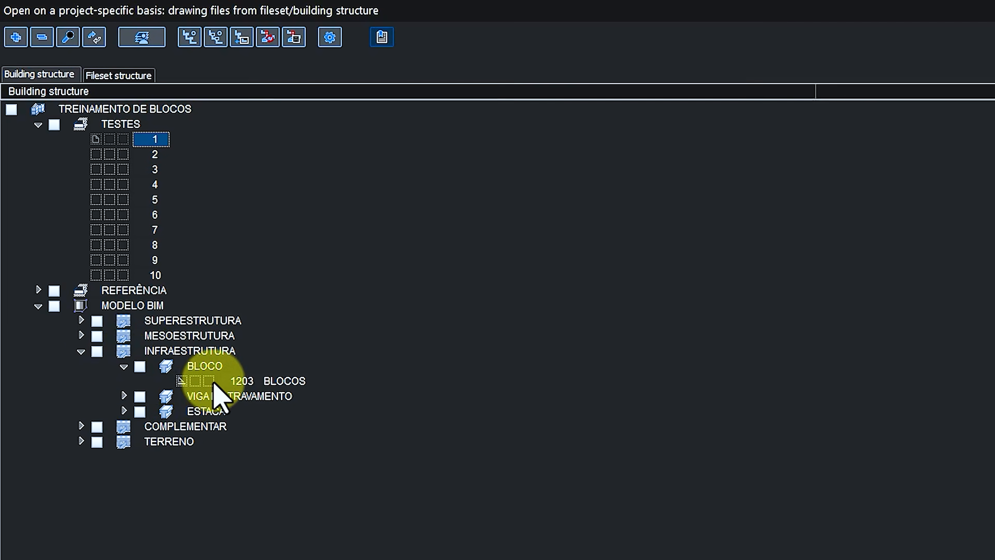
left_click(195, 383)
- Open drawing file 301 EIXOS under REFERÊNCIA, EIXO in the background in edit mode and return to the plan
left_click(38, 288)
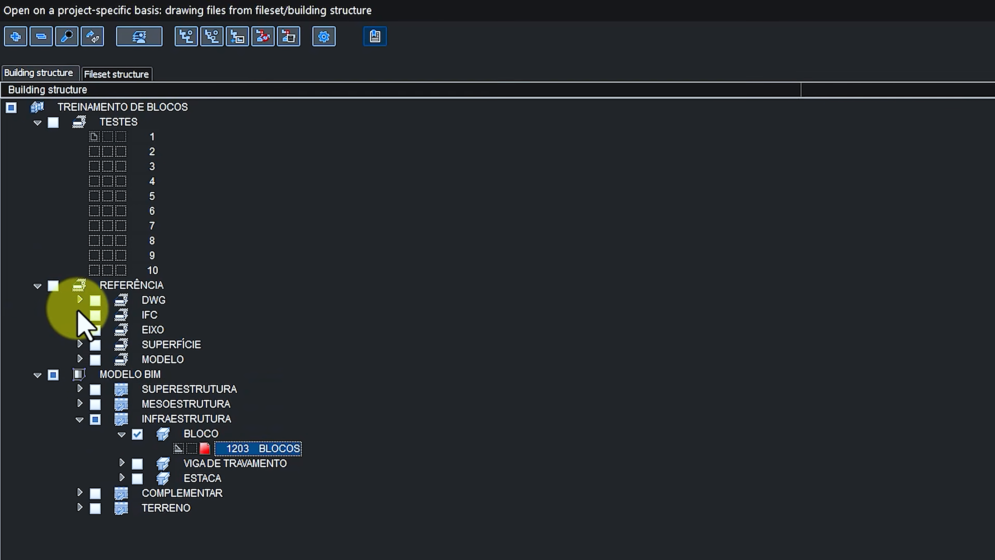
left_click(78, 324)
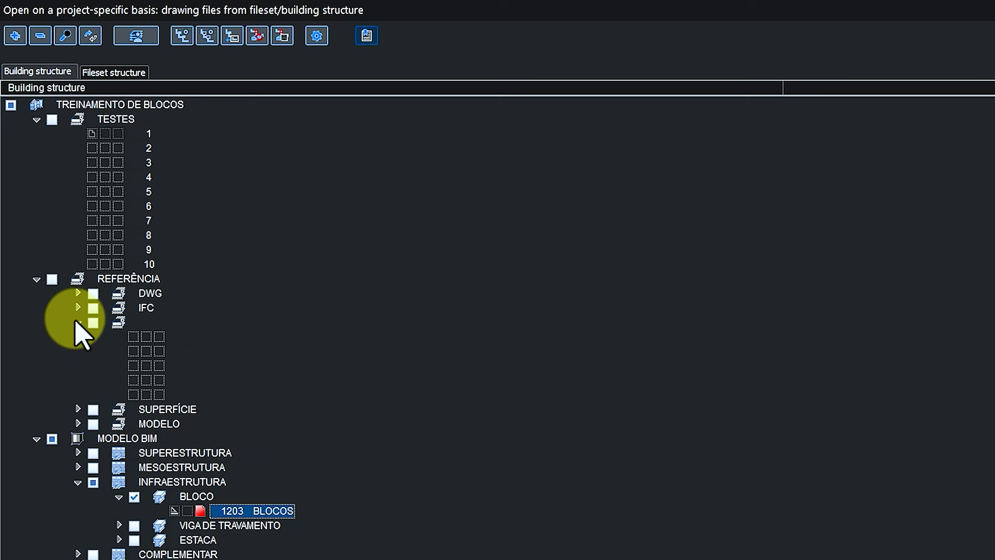
left_click(145, 340)
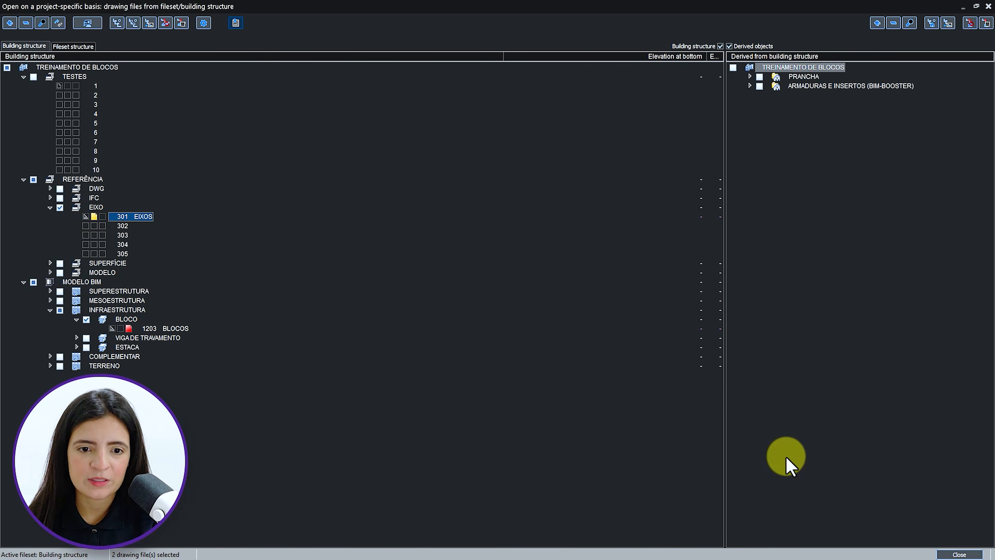
left_click(961, 555)
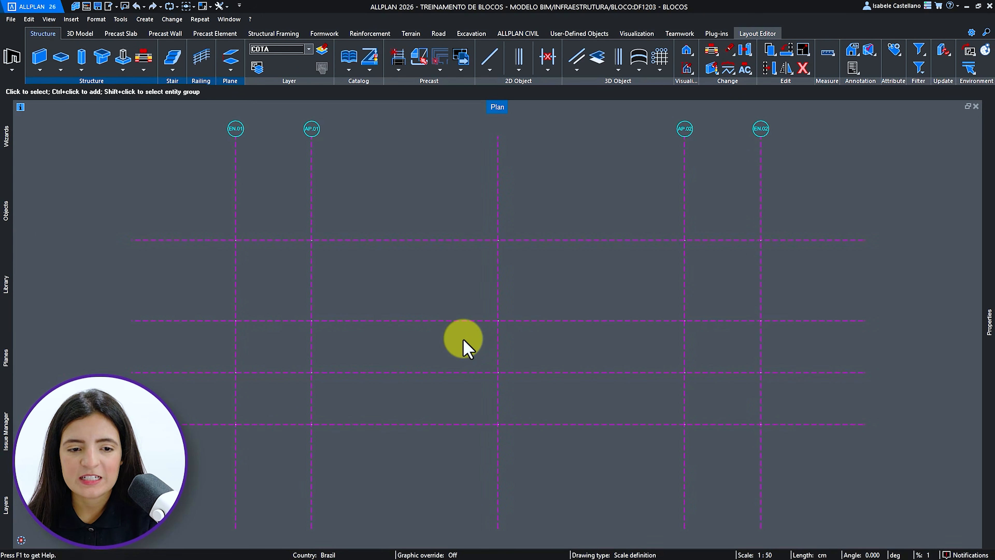
- Draw a Box base of 220 by 220 cm from its midpoint, centred where axis EN.01 crosses the lowest horizontal axis
key("3")
key("b")
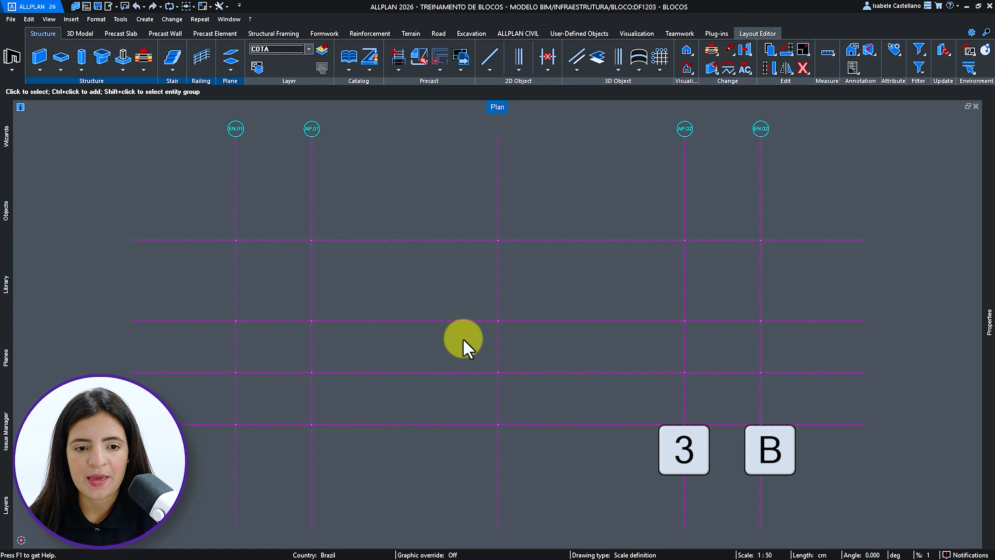
key("o")
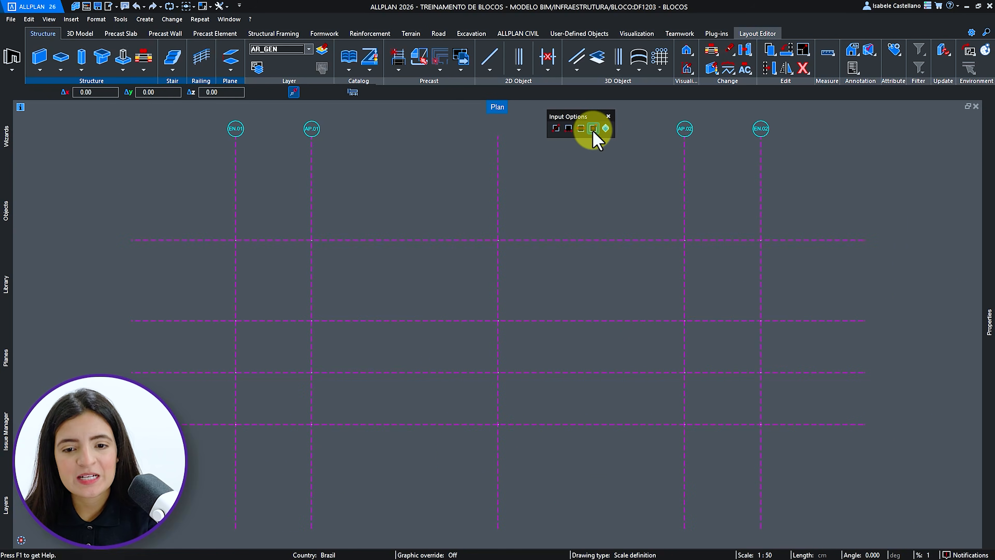
left_click(593, 130)
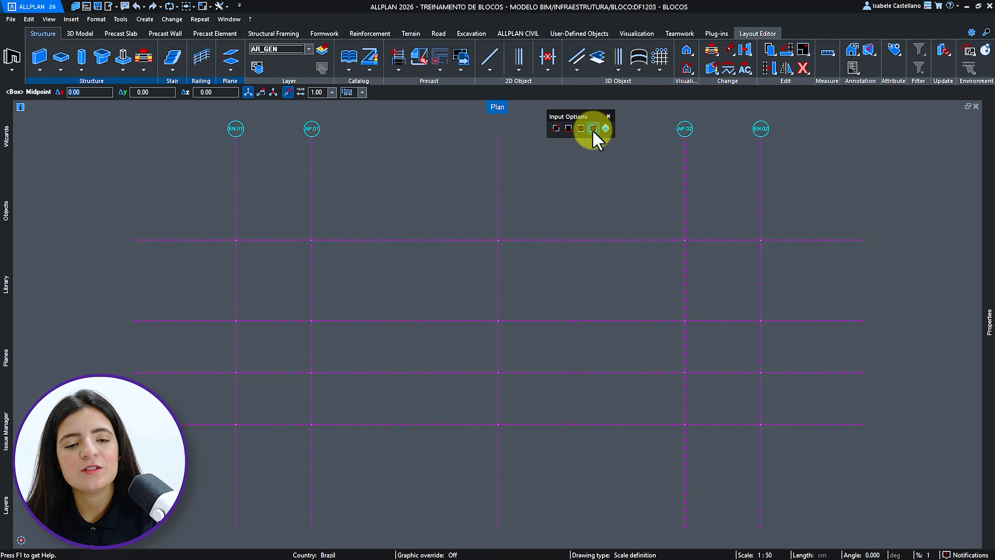
scroll(217, 427, "up", 5)
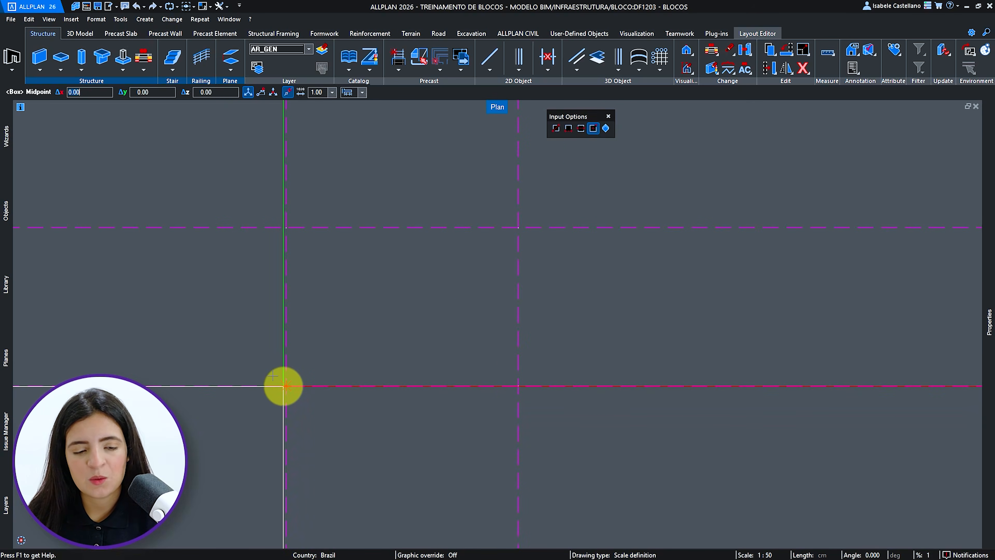
left_click(285, 385)
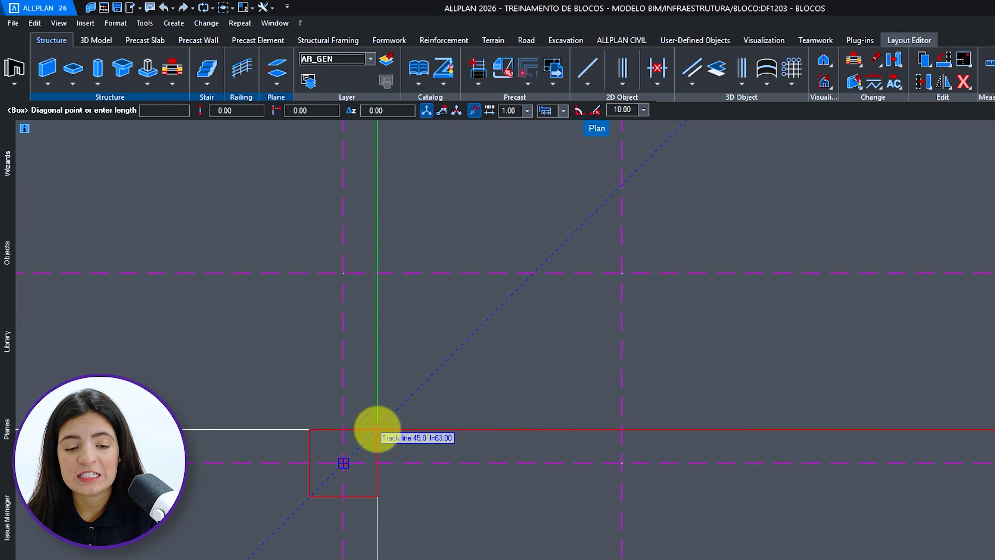
type("220")
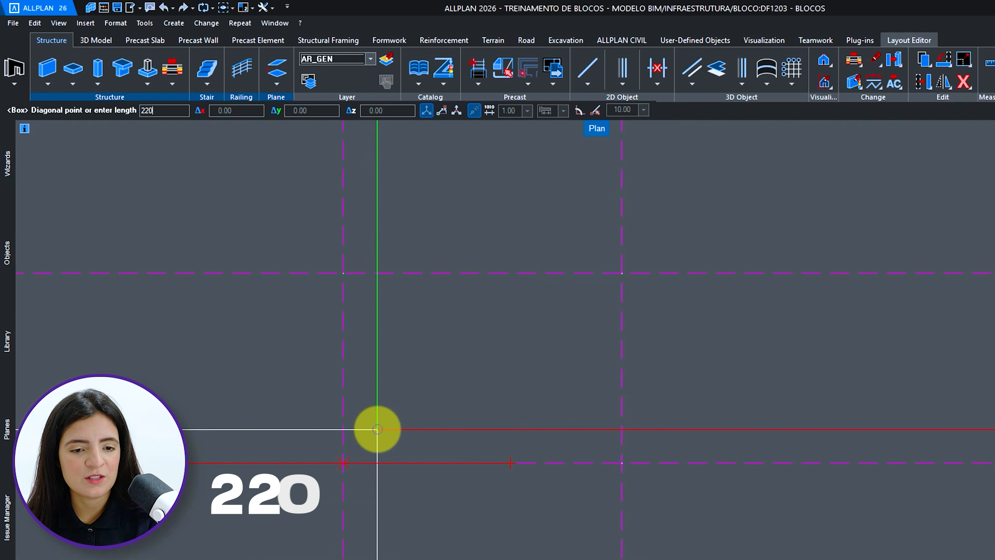
key("Return")
left_click(377, 429)
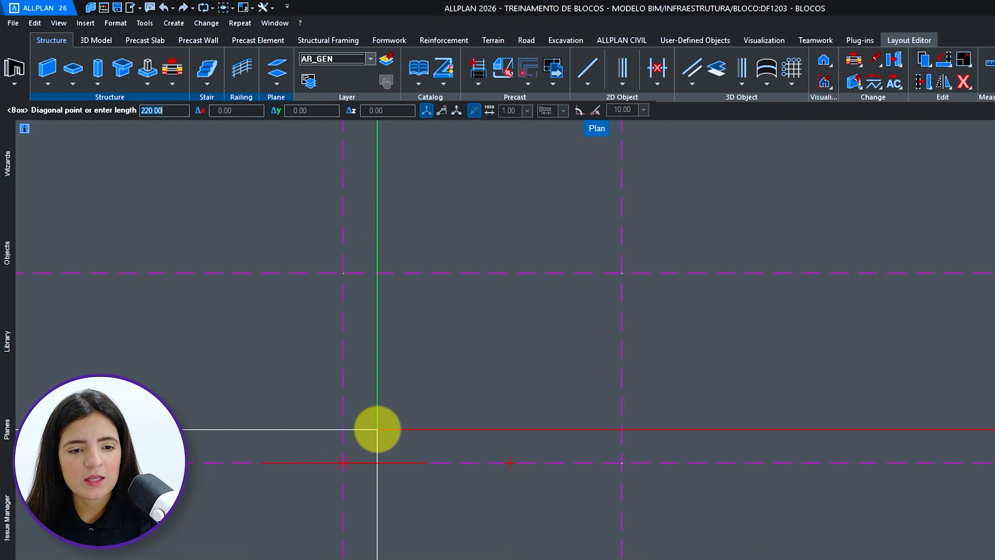
key("Return")
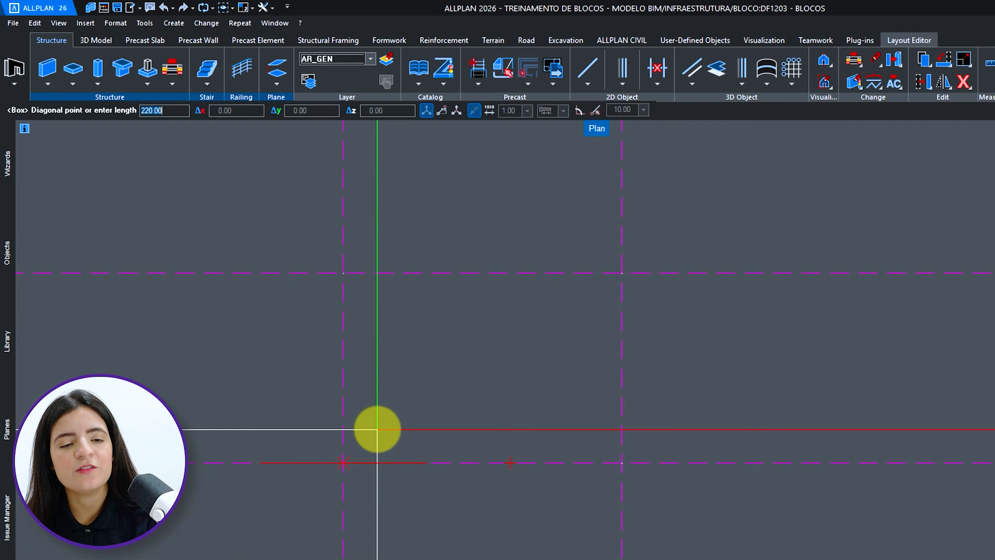
key("Return")
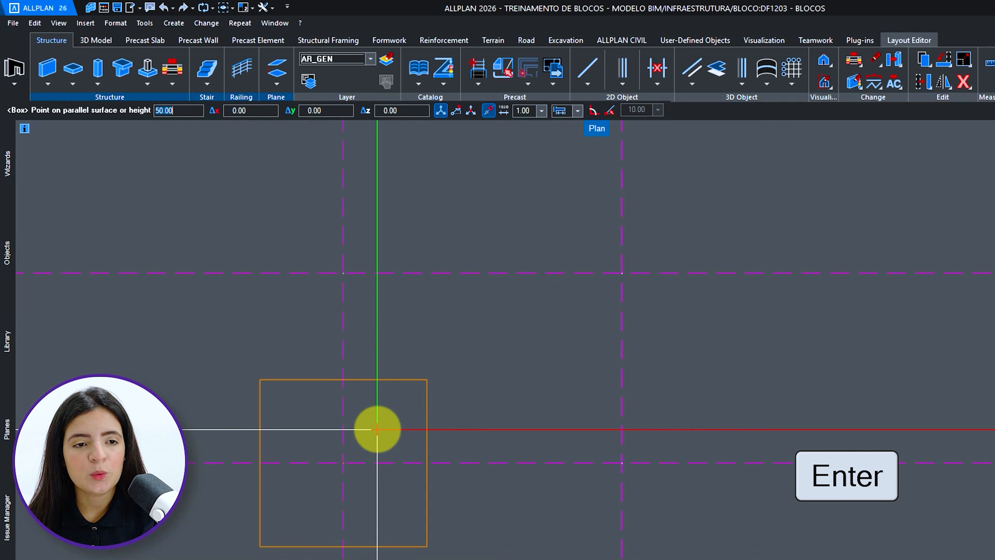
- Give the 220 cm square box a height of 75 cm to complete the block
type("7")
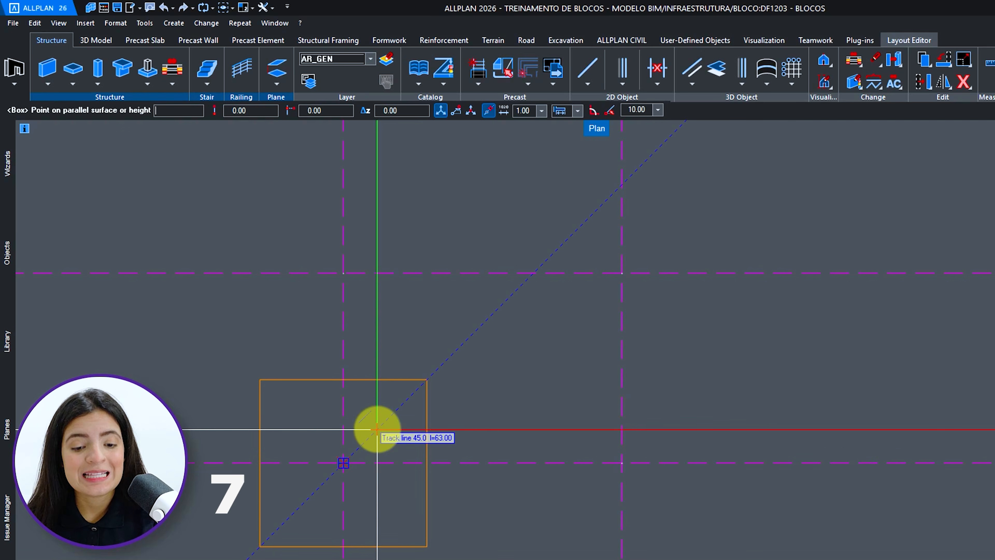
type("5")
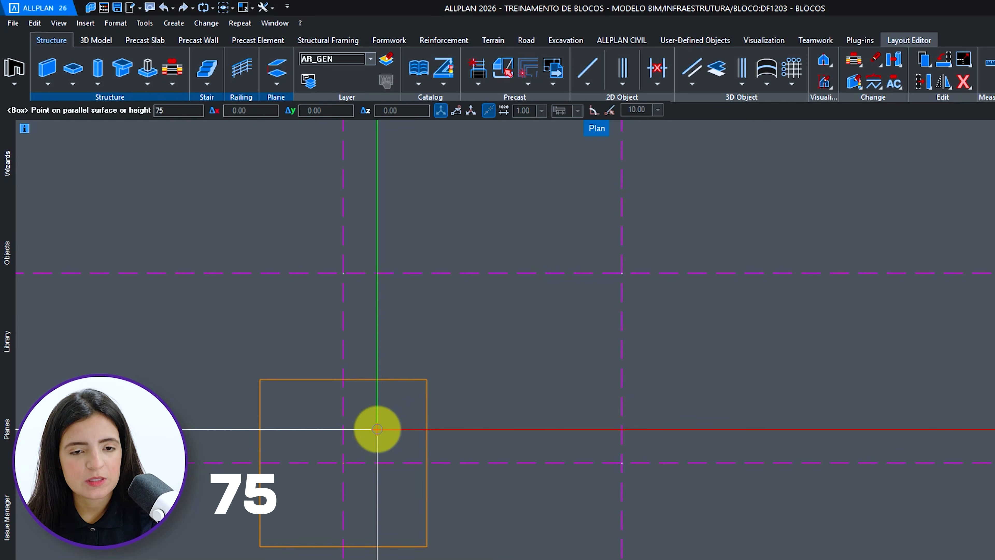
key("Return")
key("Return")
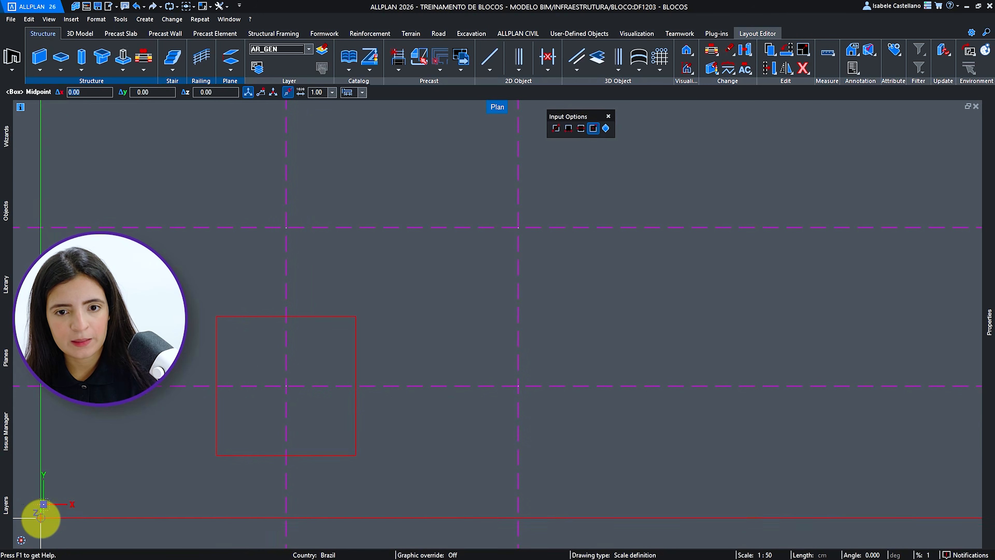
- In southwest isometric view, place a second box's midpoint halfway between the front and back corners of the block's top face
left_click(23, 541)
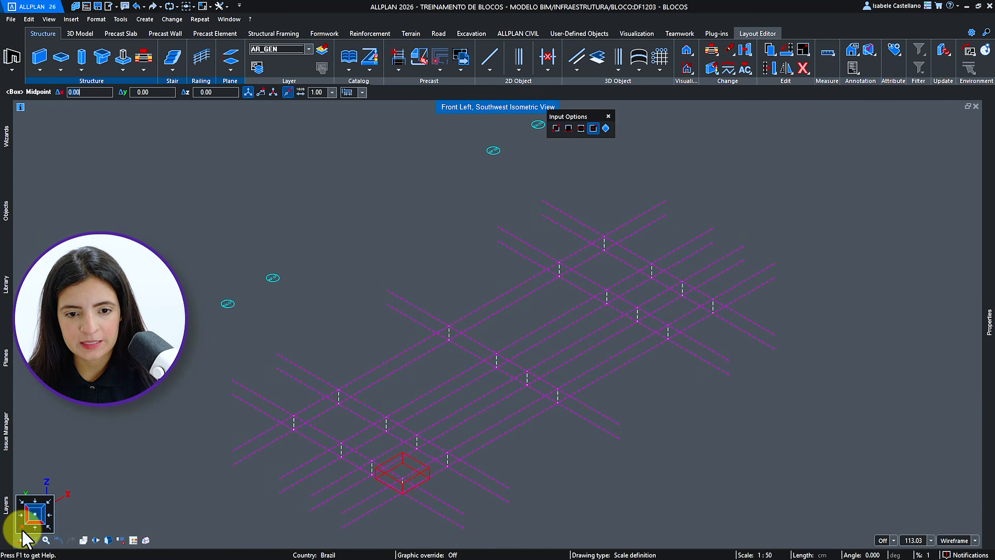
scroll(397, 516, "up", 8)
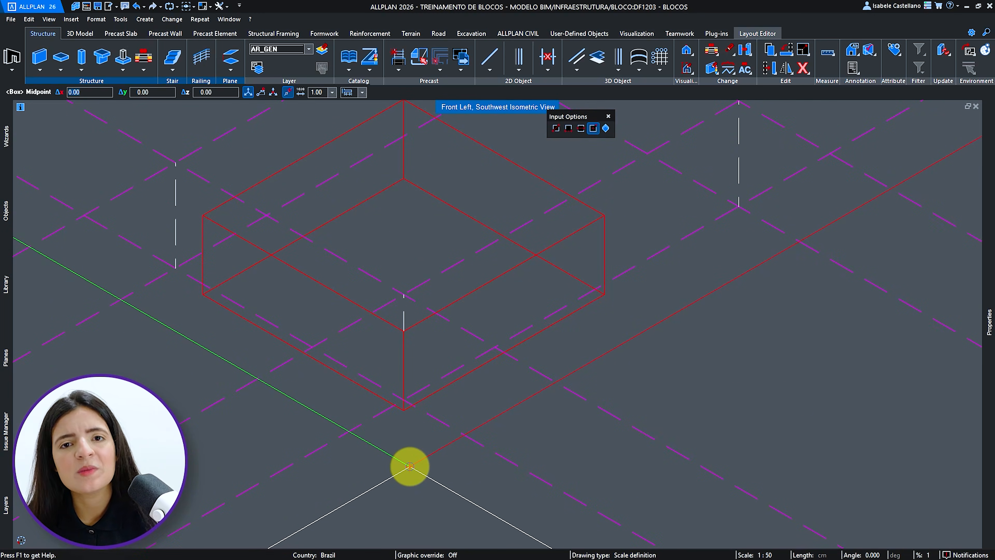
scroll(407, 470, "down", 2)
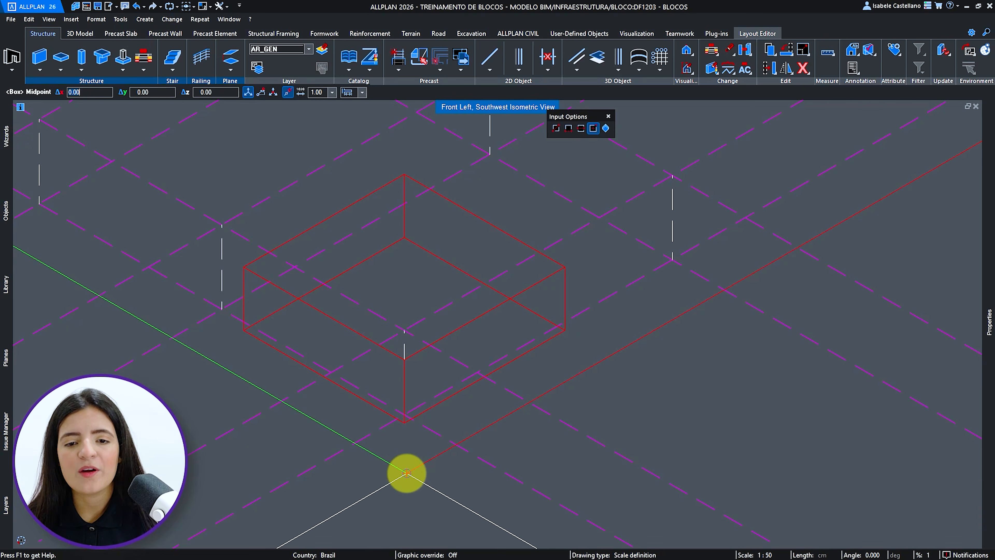
key("F6")
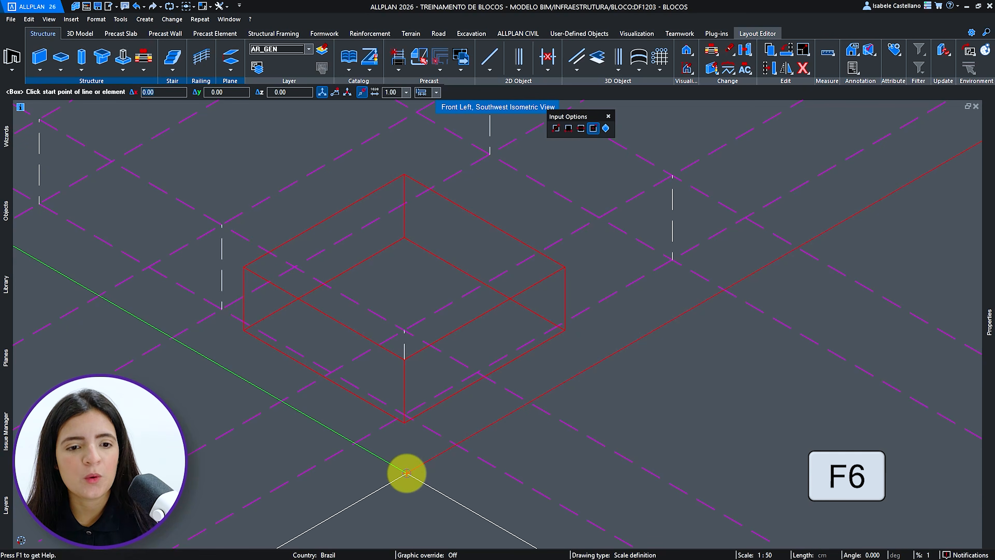
left_click(405, 360)
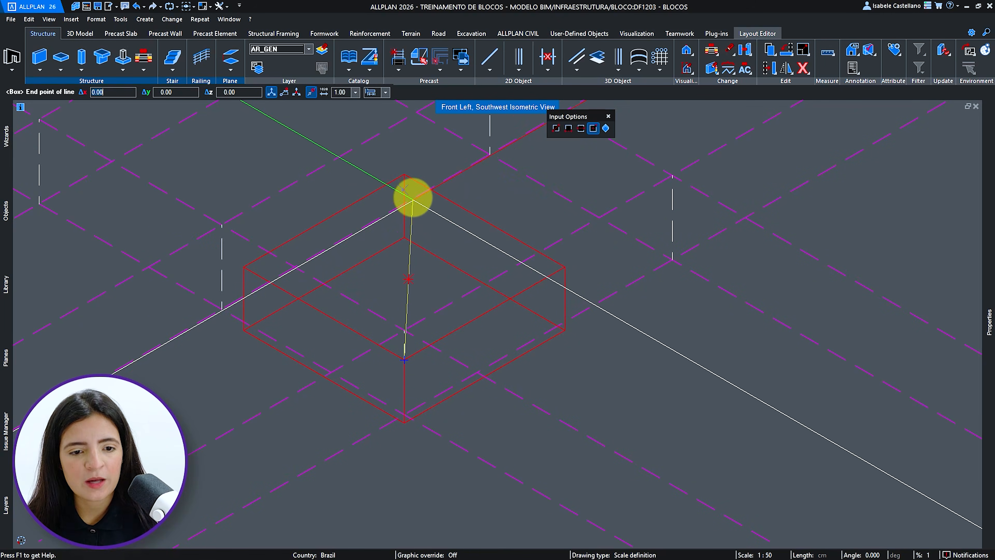
left_click(404, 175)
key("Escape")
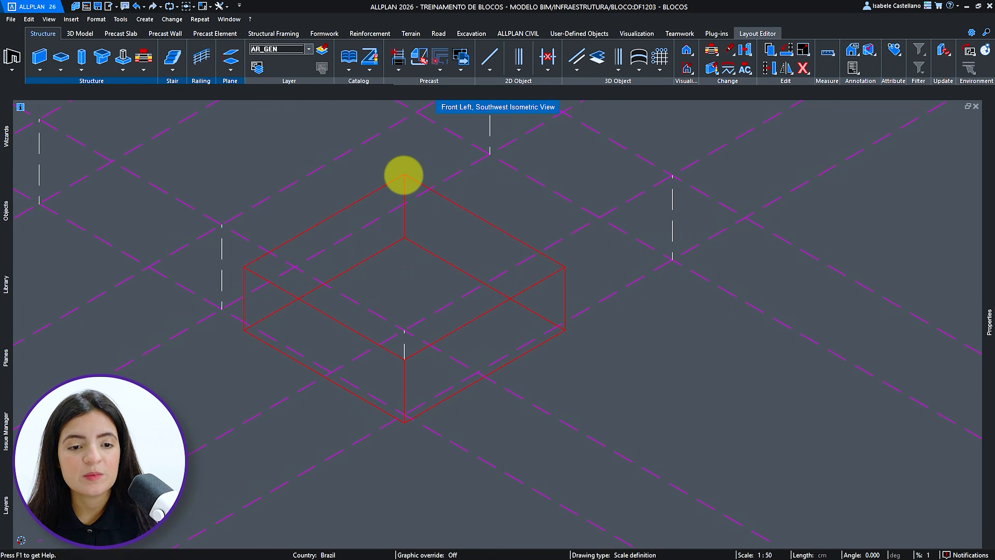
- Complete the second box on the block's top face with a 150 by 150 cm base and a height of 75 cm
key("Return")
type("150")
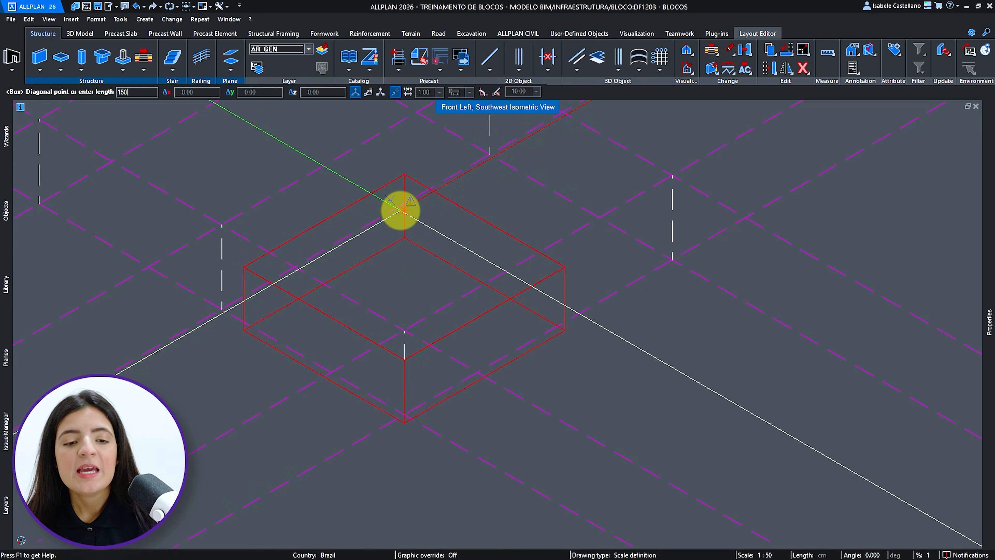
key("Escape")
left_click(402, 210)
key("Return")
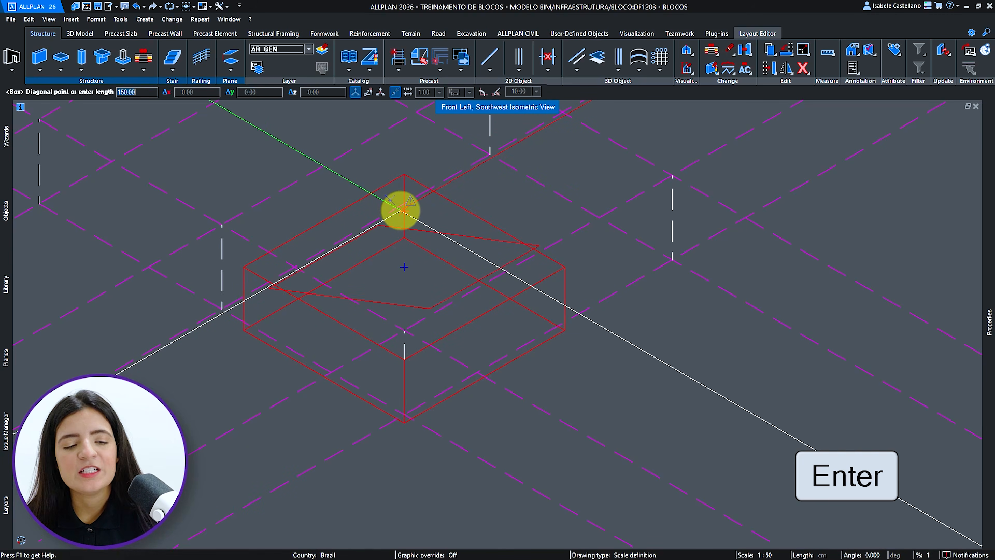
type("75")
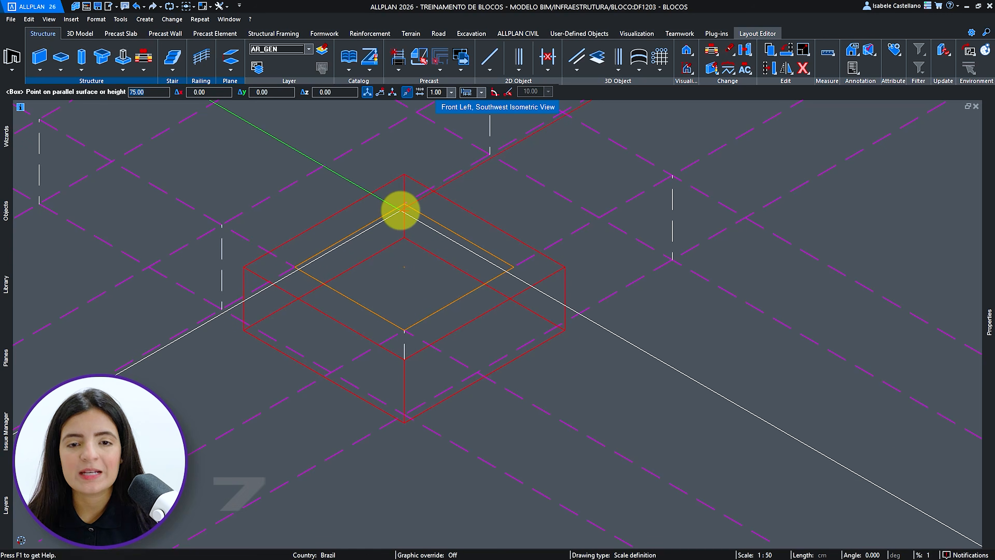
key("Return")
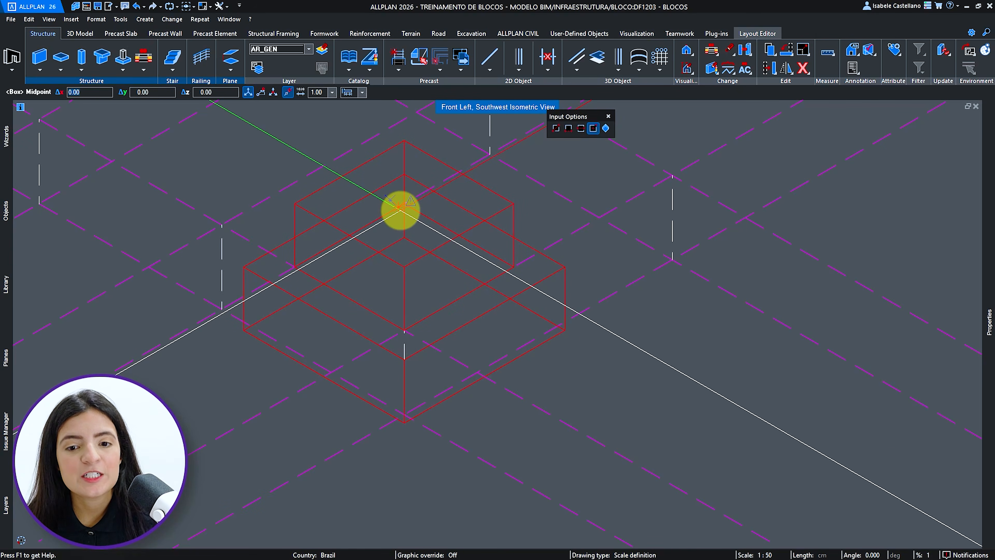
key("Escape")
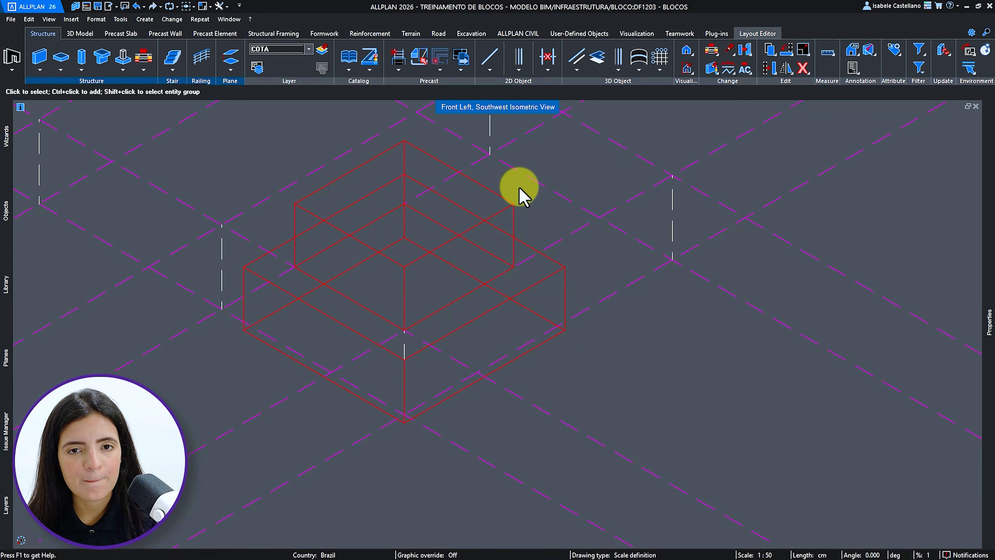
- Unite the lower and upper boxes into a single solid with the Union command
key("b")
key("o")
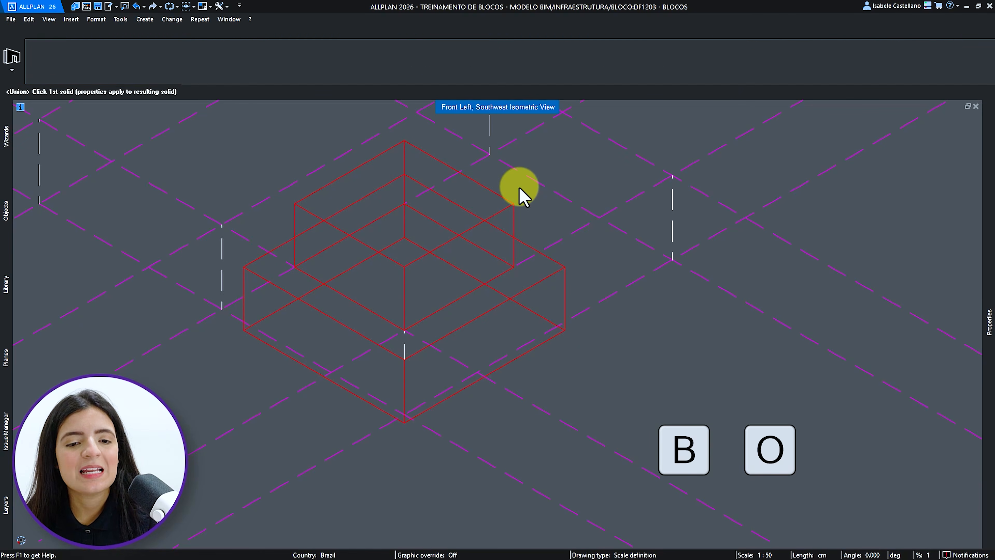
key("u")
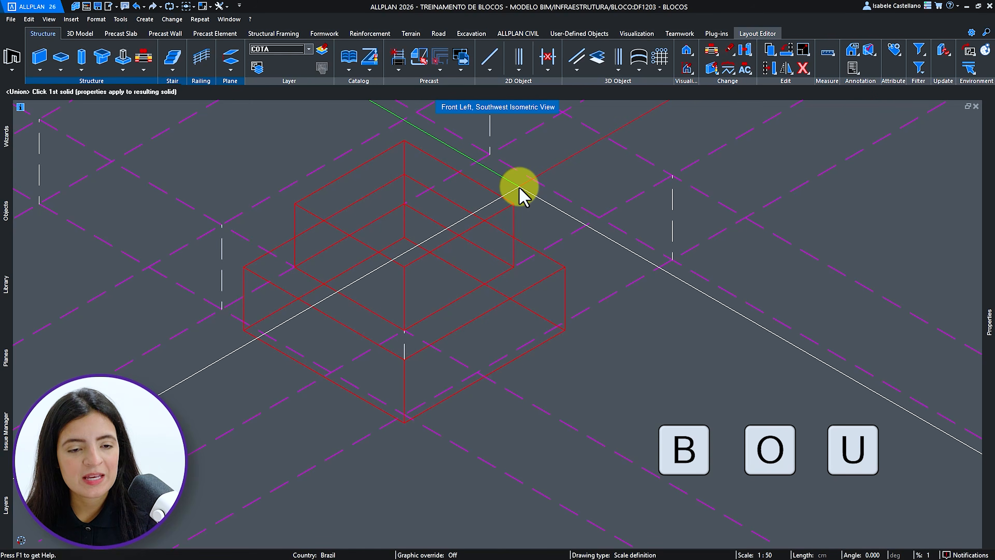
left_click(549, 284)
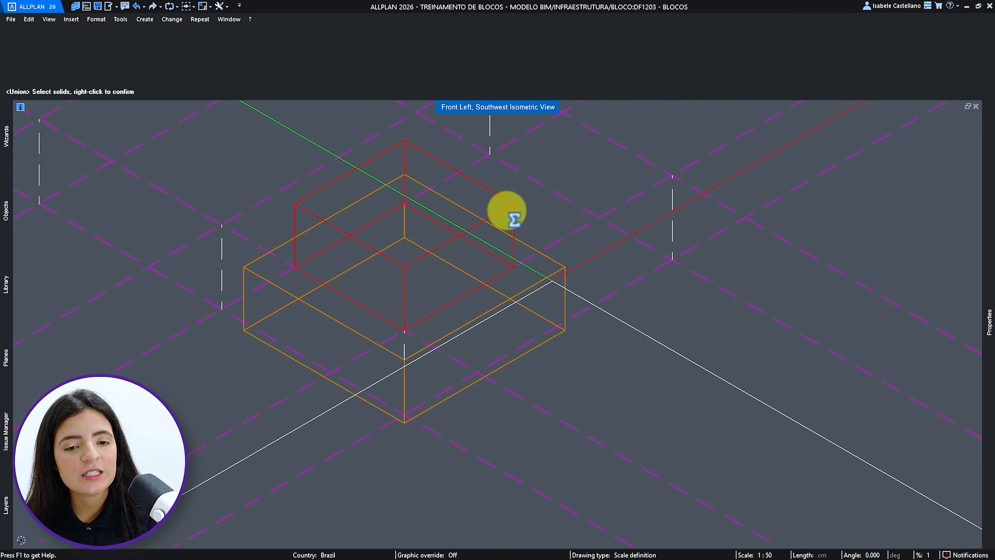
left_click(507, 211)
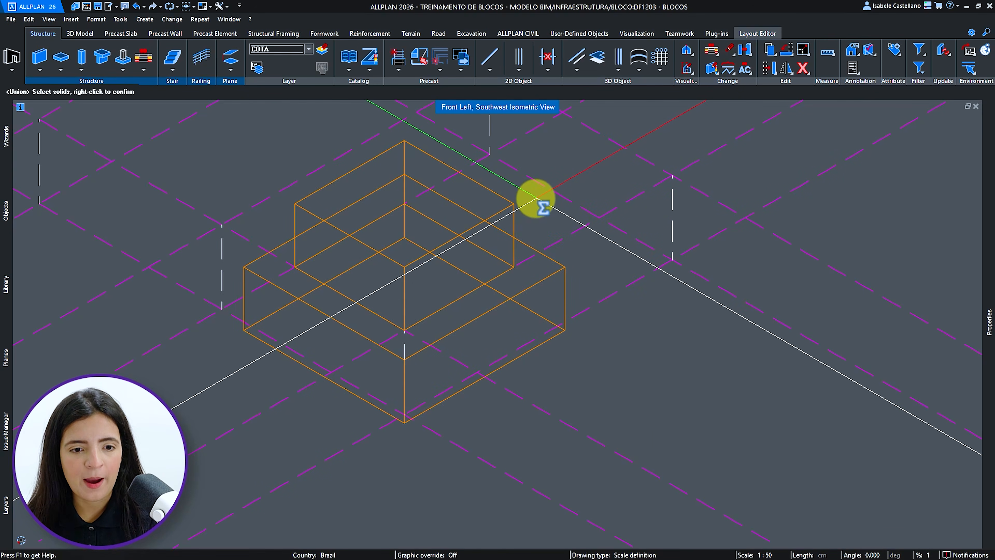
right_click(536, 199)
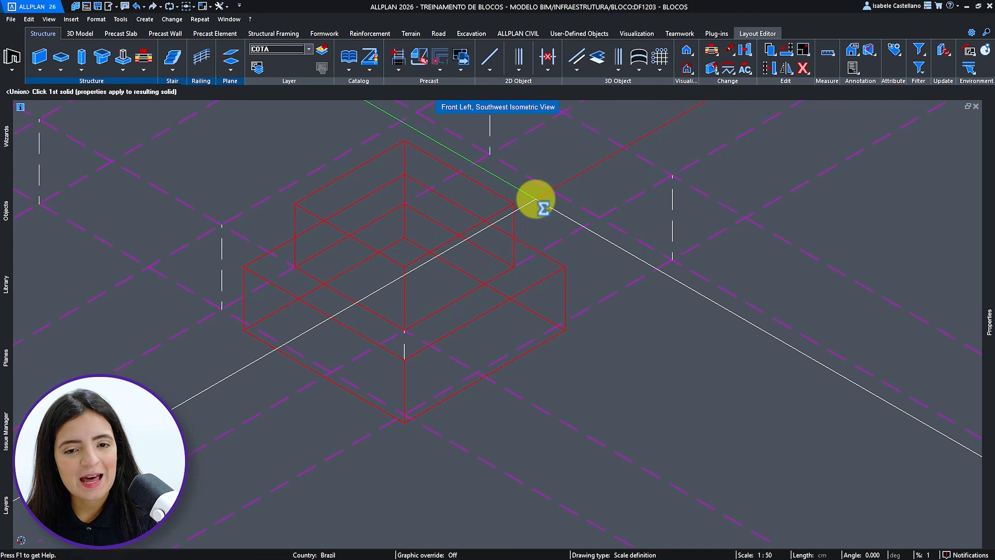
key("Escape")
key("Escape")
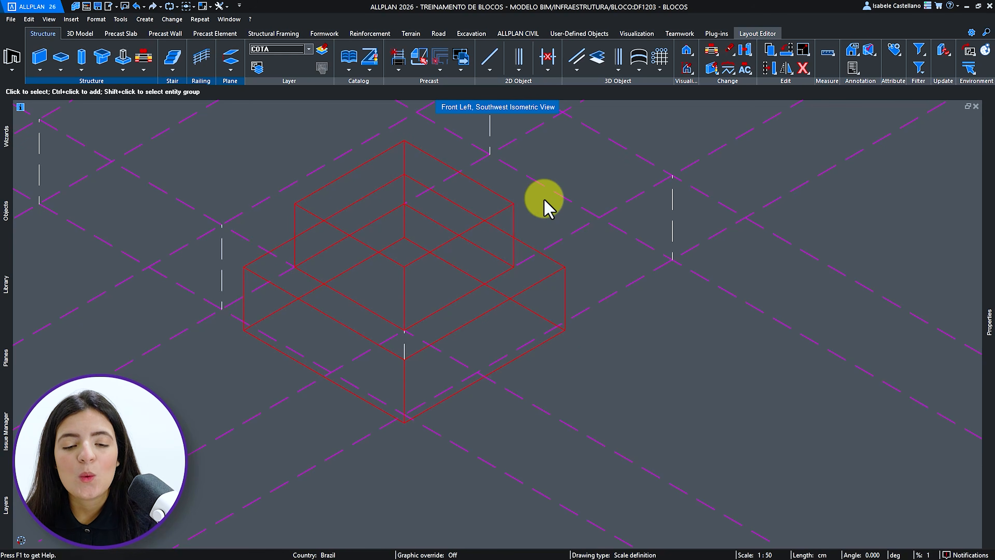
- Convert the united stepped block into a precast element
key("p")
key("e")
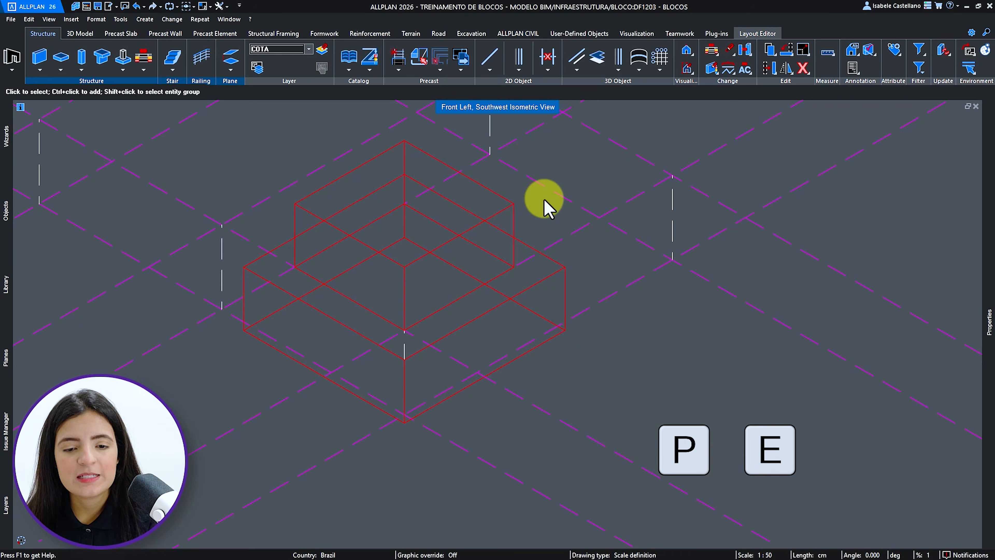
key("e")
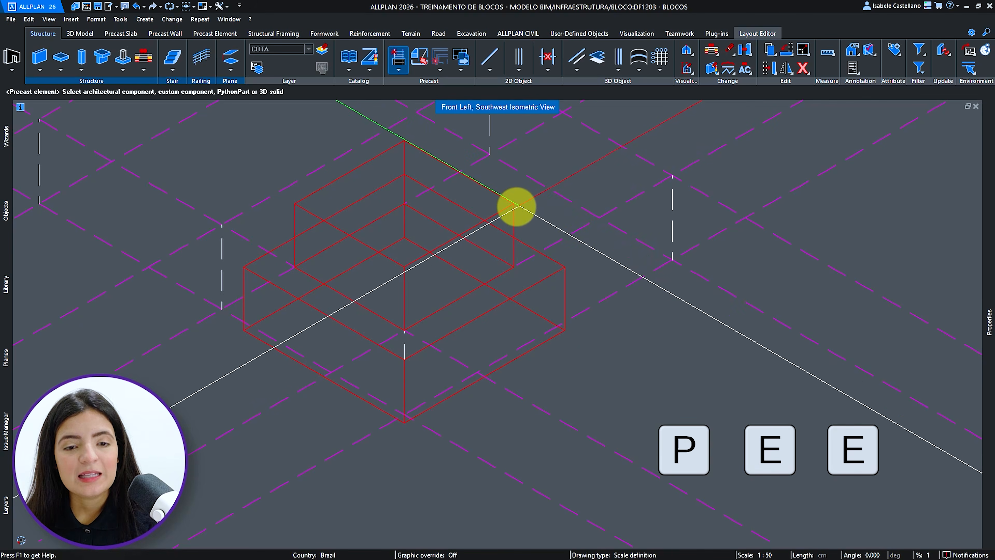
left_click(509, 209)
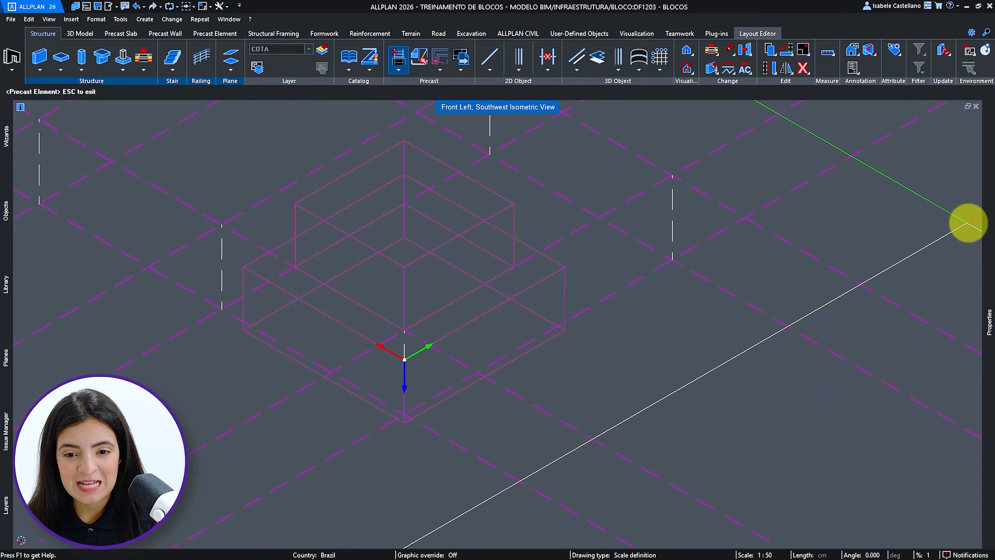
- Set the precast element's factory to BIM WORKS Brasil, norm to NBR and element type to BLOCO DE COROAMENTO
mouse_move(989, 231)
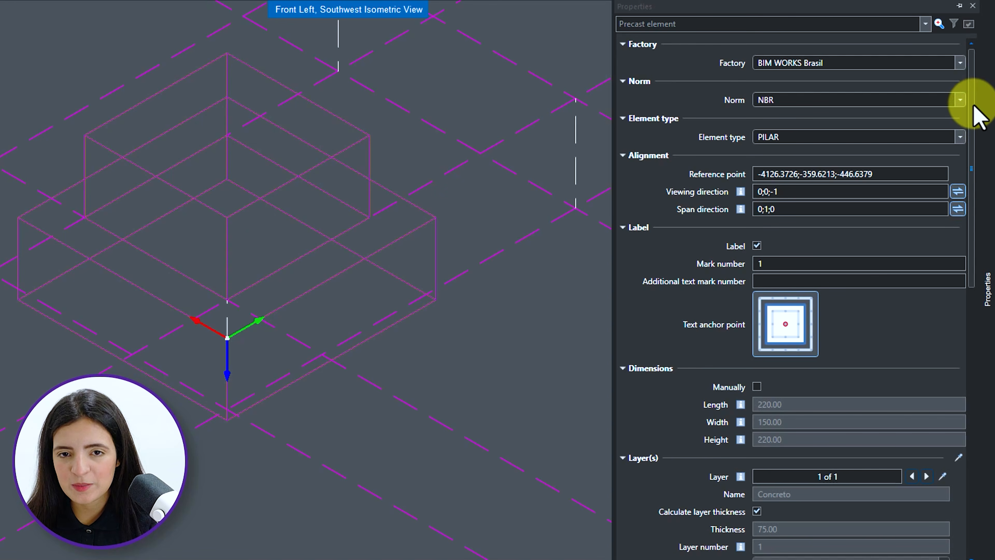
left_click(961, 64)
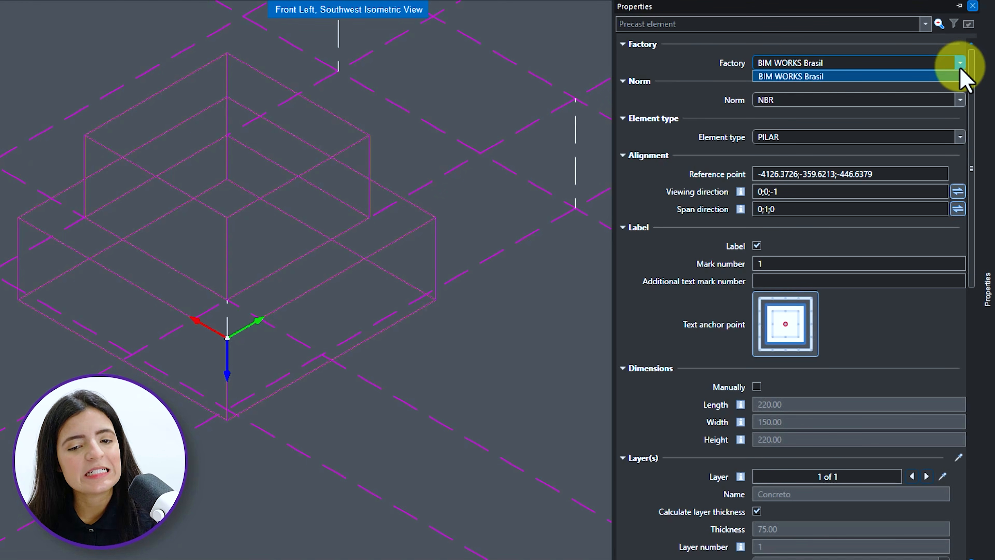
left_click(942, 77)
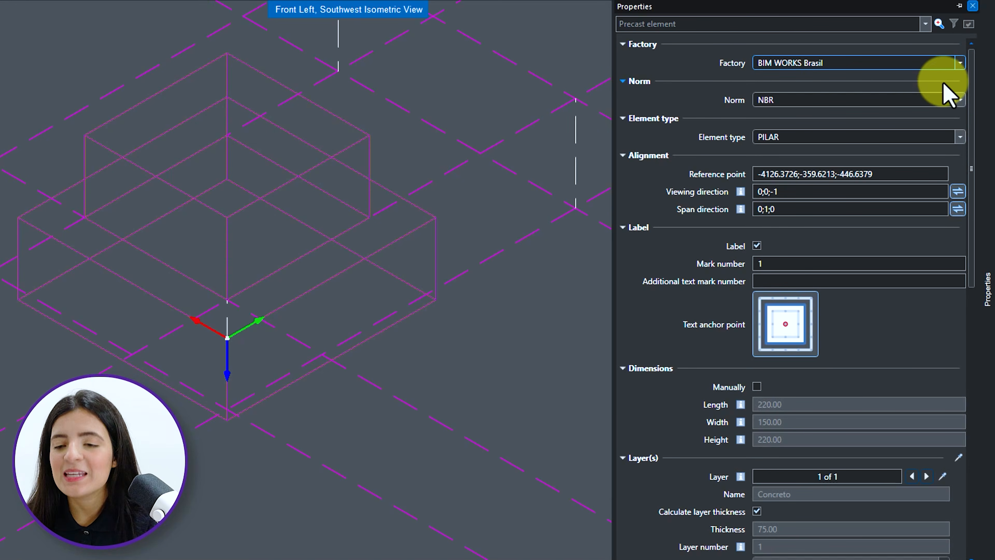
left_click(960, 100)
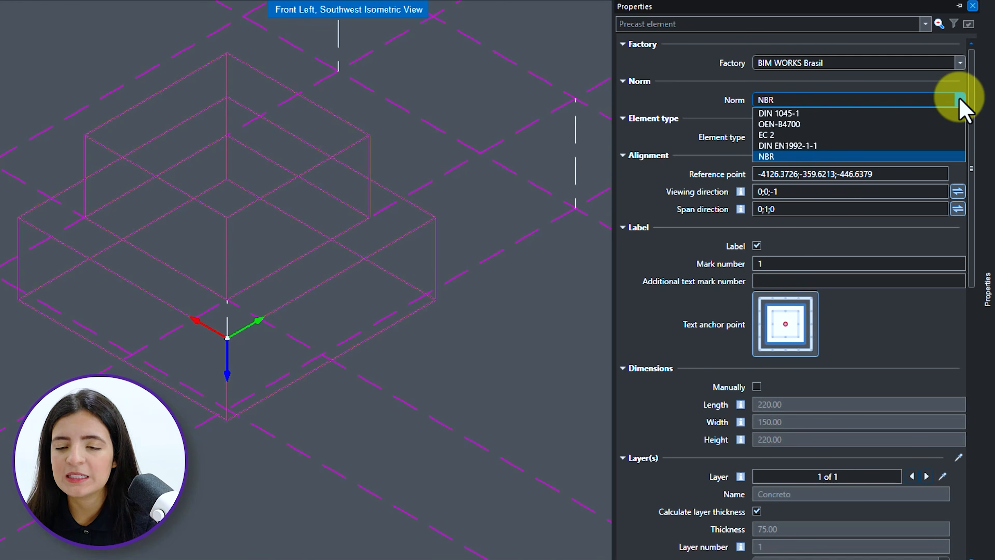
left_click(931, 156)
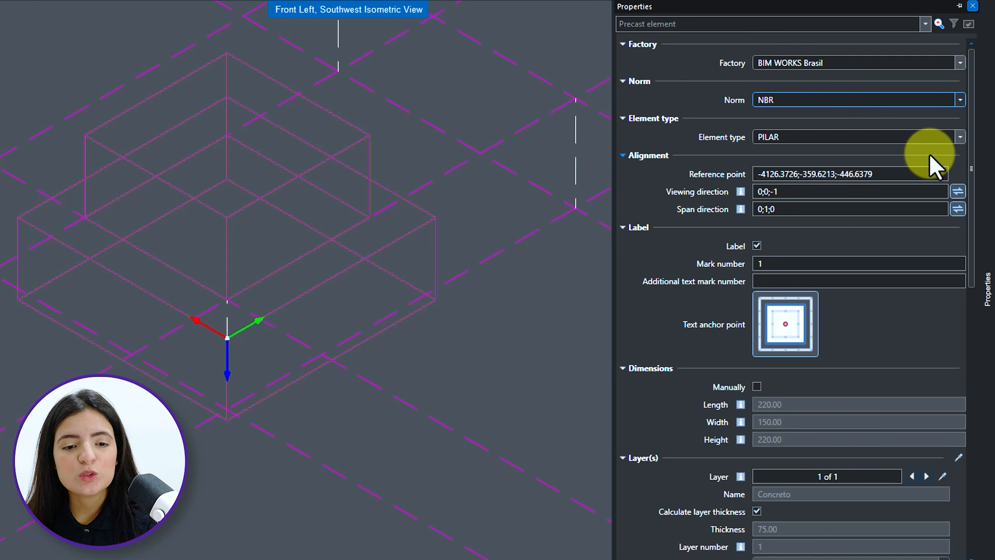
left_click(960, 137)
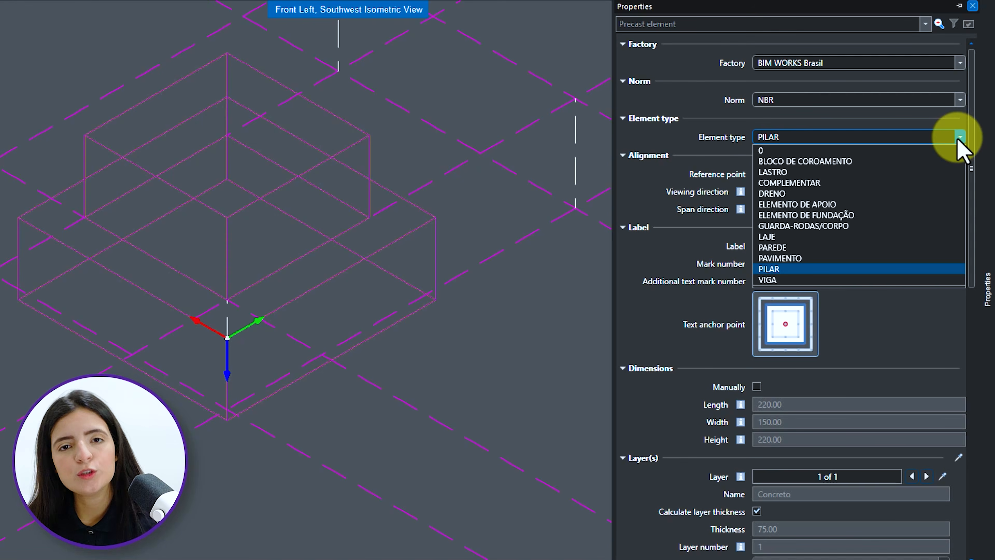
left_click(954, 161)
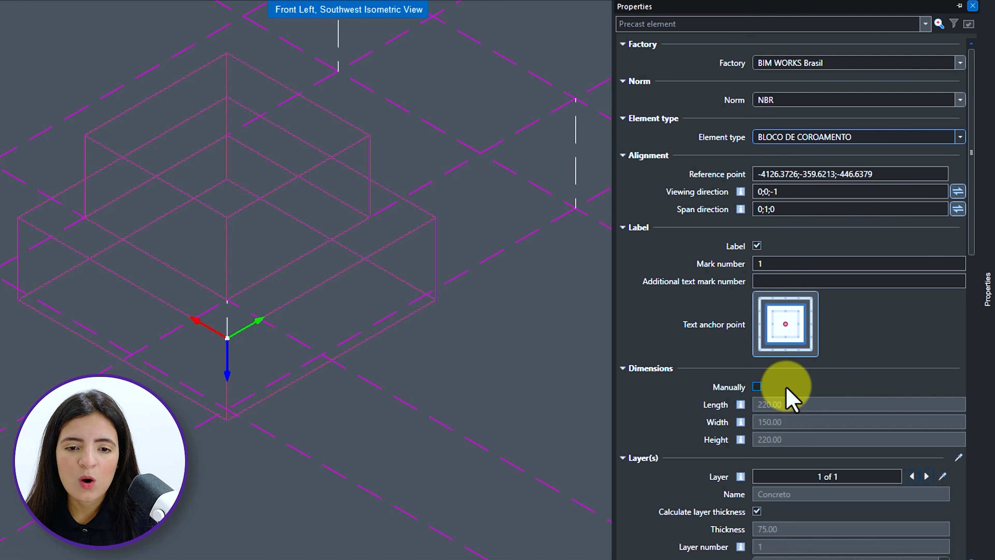
- Assign the material CONCRETO IN LOCO I to the precast element's concrete layer
scroll(786, 388, "down", 5)
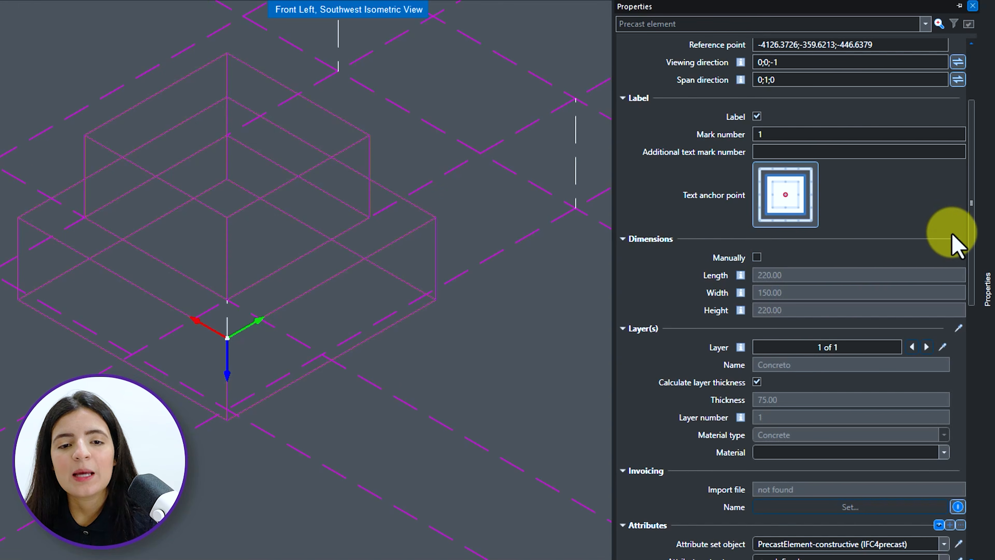
left_click_drag(971, 222, 960, 284)
left_click(944, 266)
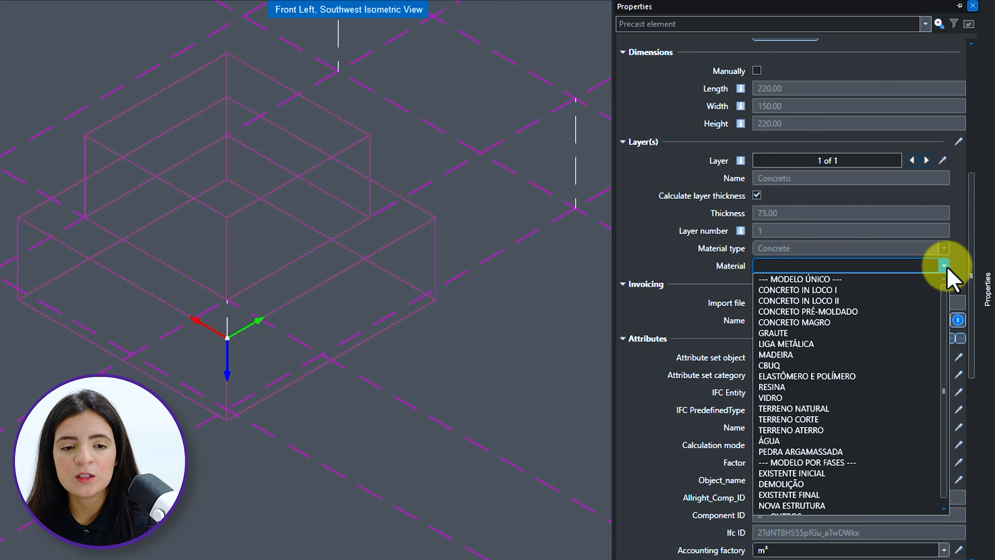
left_click(908, 290)
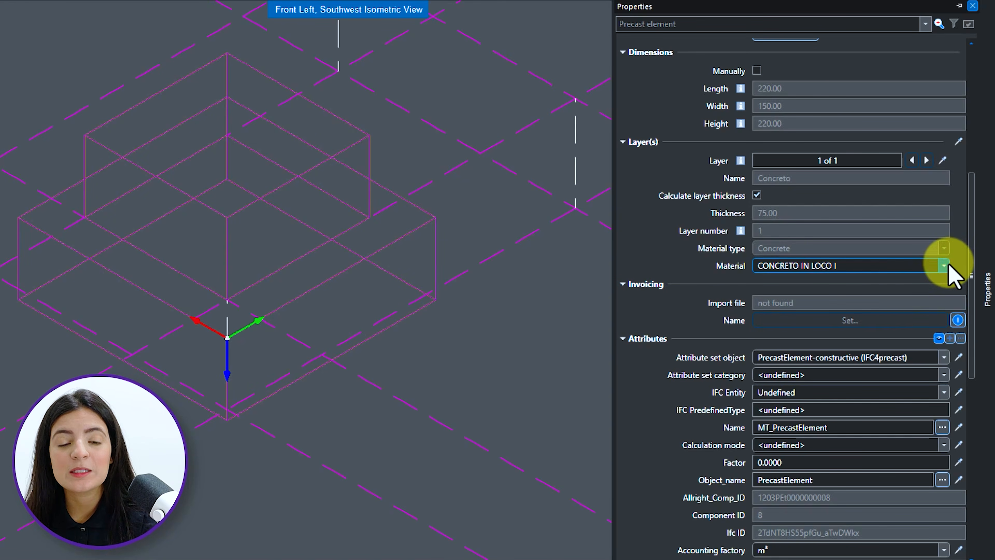
- Set the element's attribute set object to 003.INFRAESTRUTURA and its attribute set category to BL_BLOCO DE FUNDAÇÃO
left_click_drag(971, 251, 972, 257)
scroll(971, 256, "down", 3)
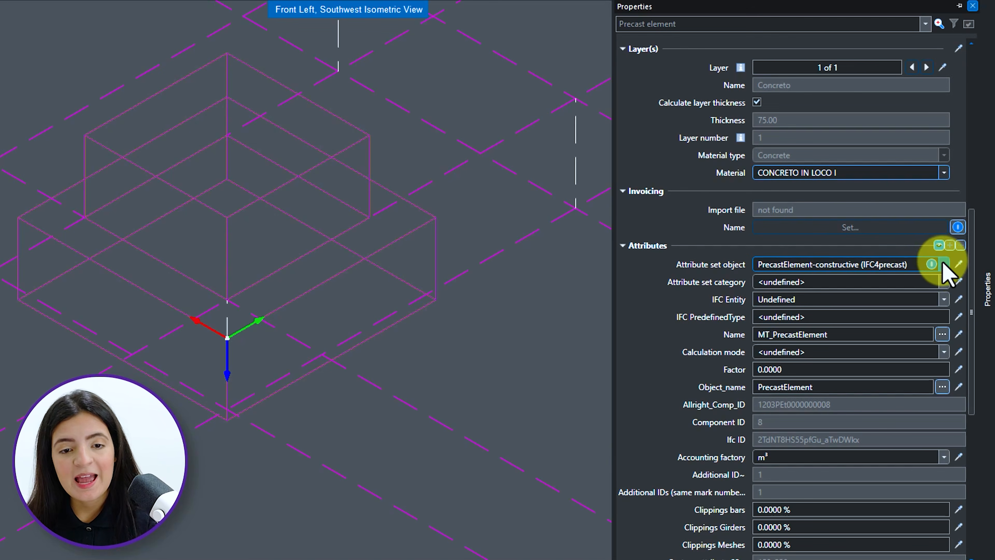
left_click(944, 264)
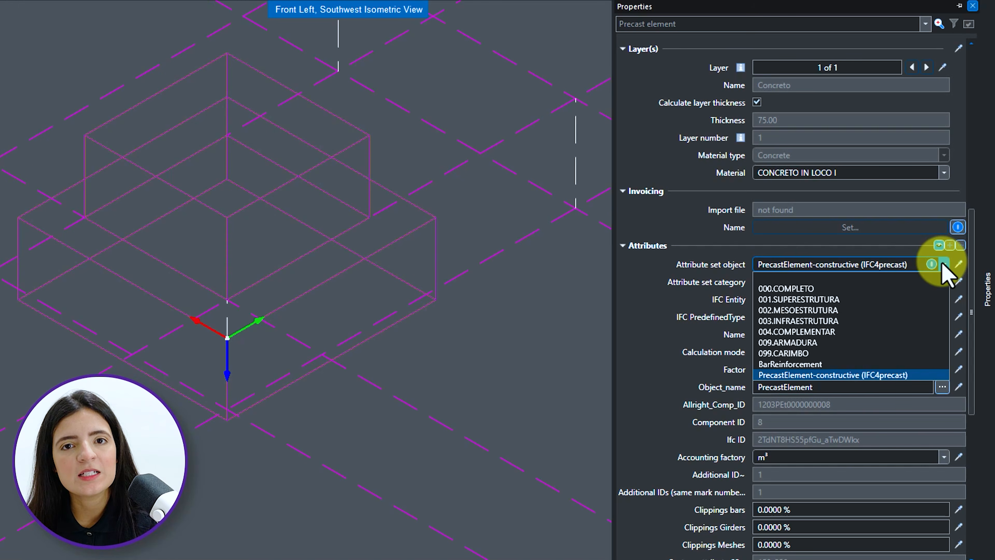
left_click(897, 319)
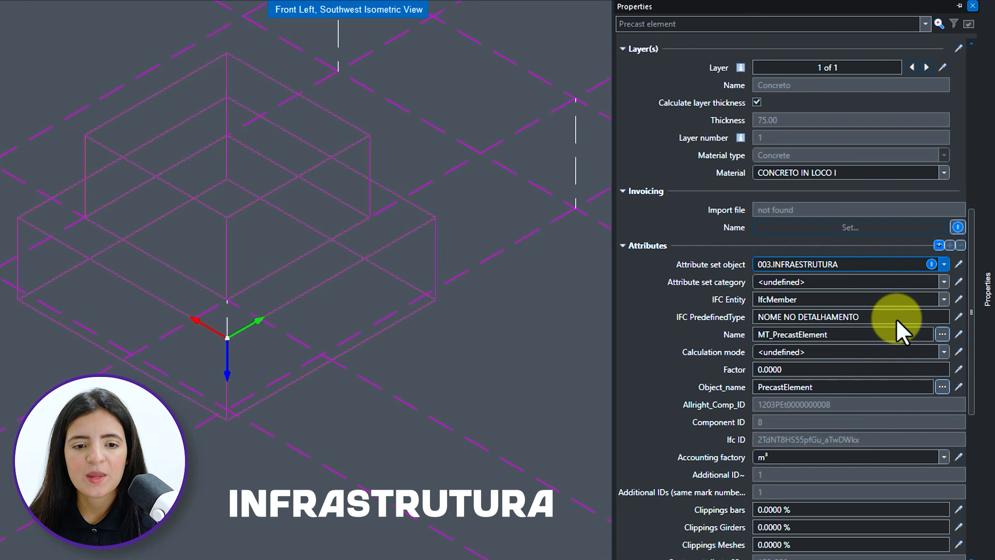
left_click(944, 282)
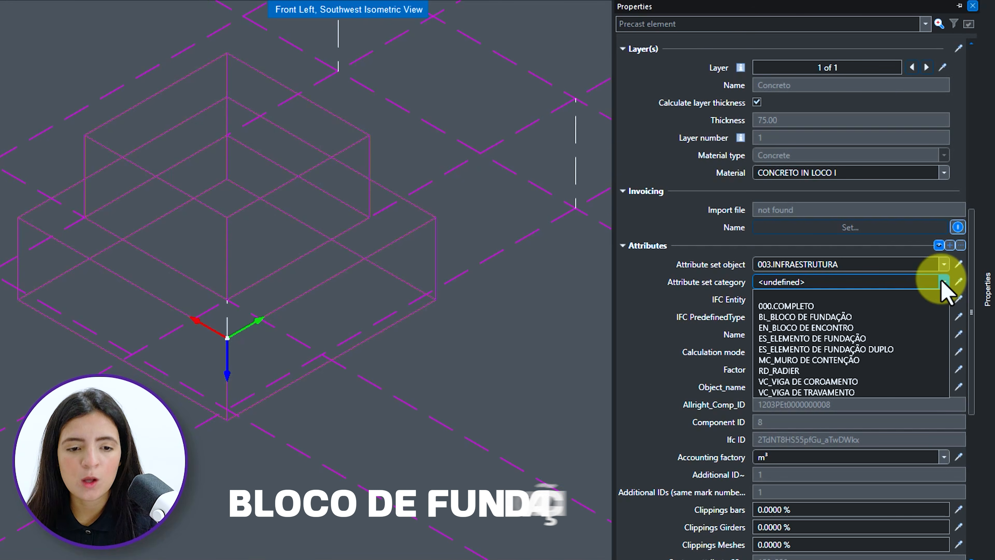
left_click(888, 317)
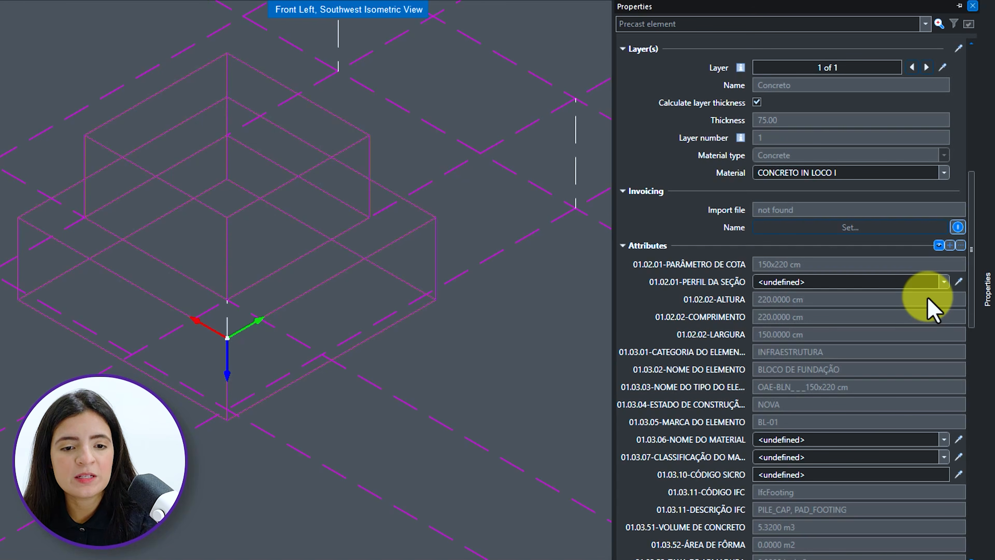
- Set the section profile attribute 01.02.01-PERFIL DA SEÇÃO to RET-RETANGULAR
left_click(944, 282)
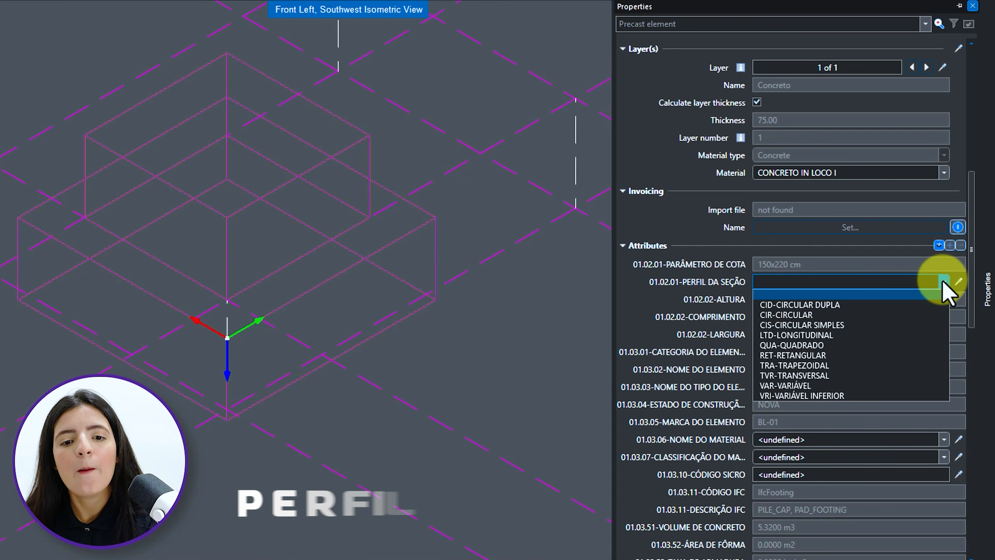
left_click(895, 354)
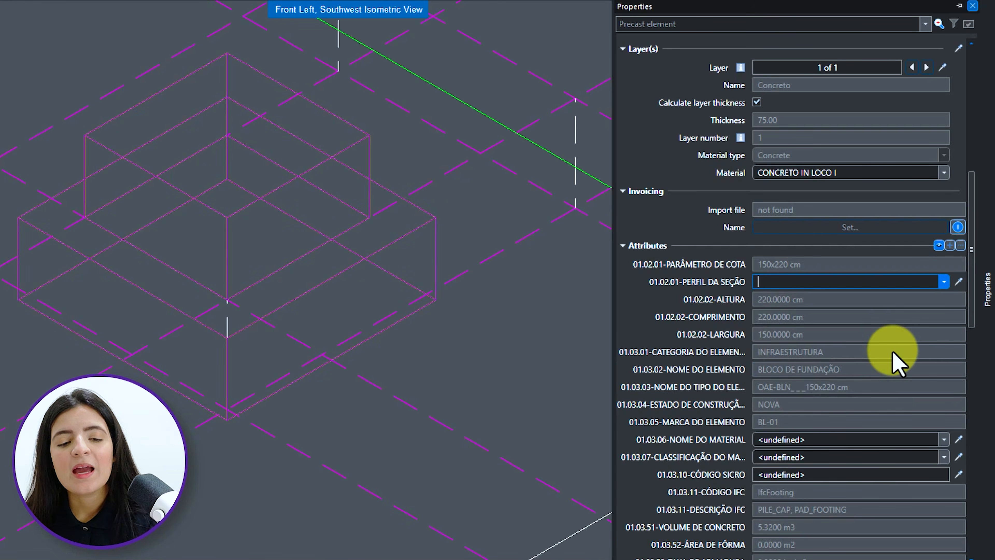
left_click(916, 282)
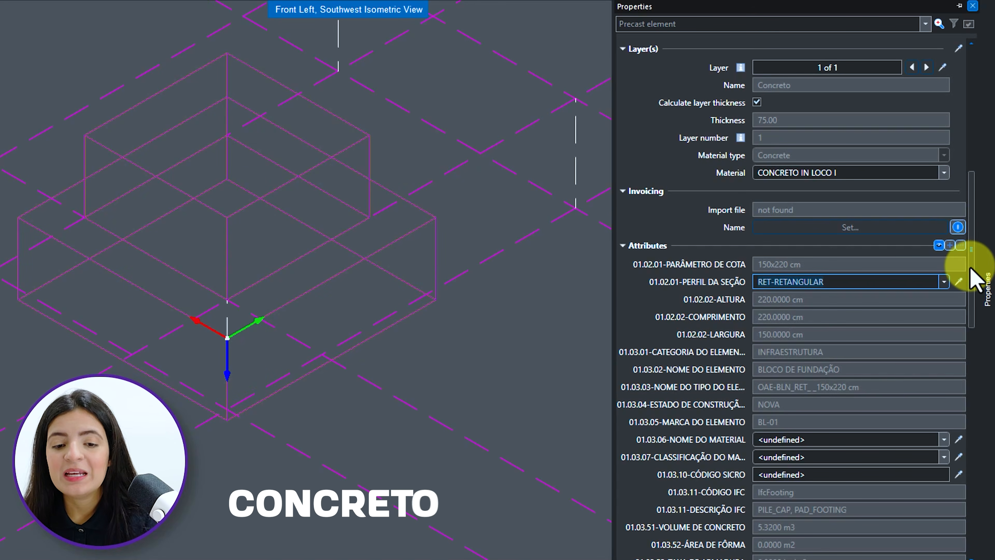
- Set the attribute 01.03.06-NOME DO MATERIAL to CCO-CONCRETO and the material classification attribute 01.03.07 to C40
left_click_drag(973, 282, 962, 318)
left_click(935, 278)
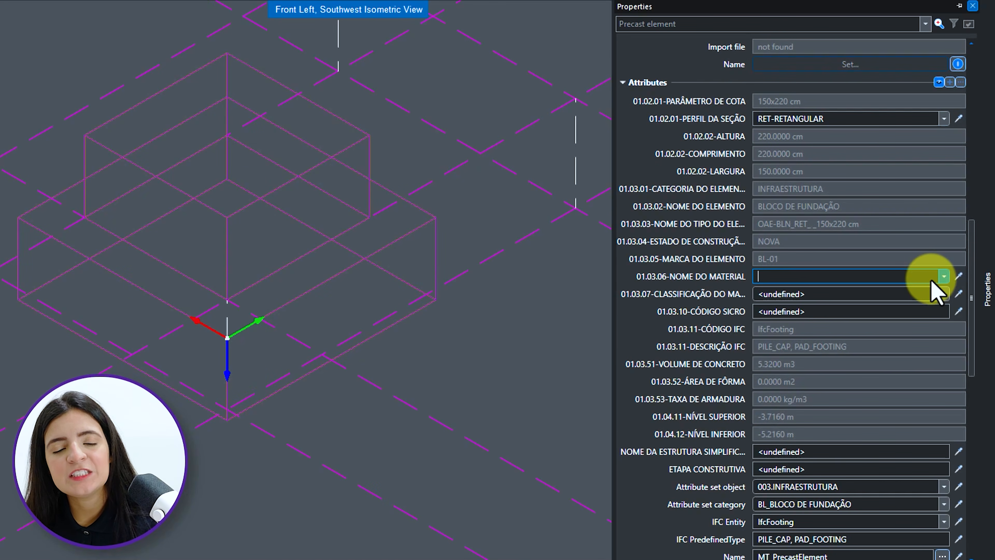
left_click(944, 277)
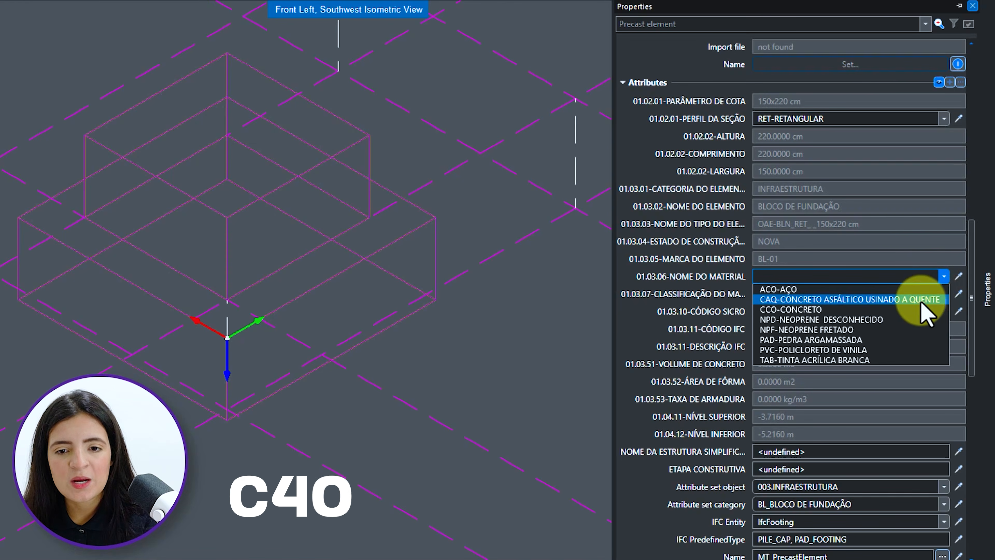
left_click(917, 310)
left_click(943, 295)
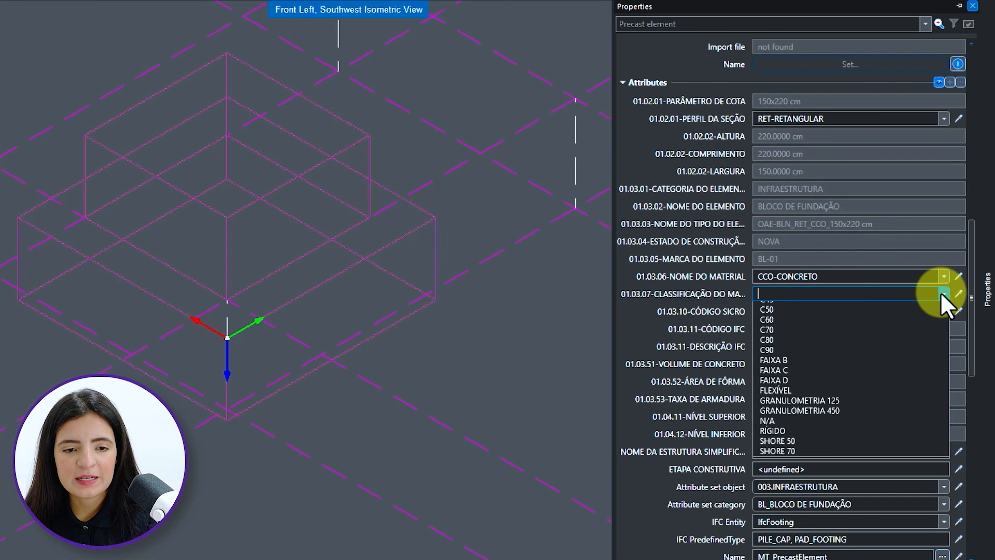
left_click(882, 368)
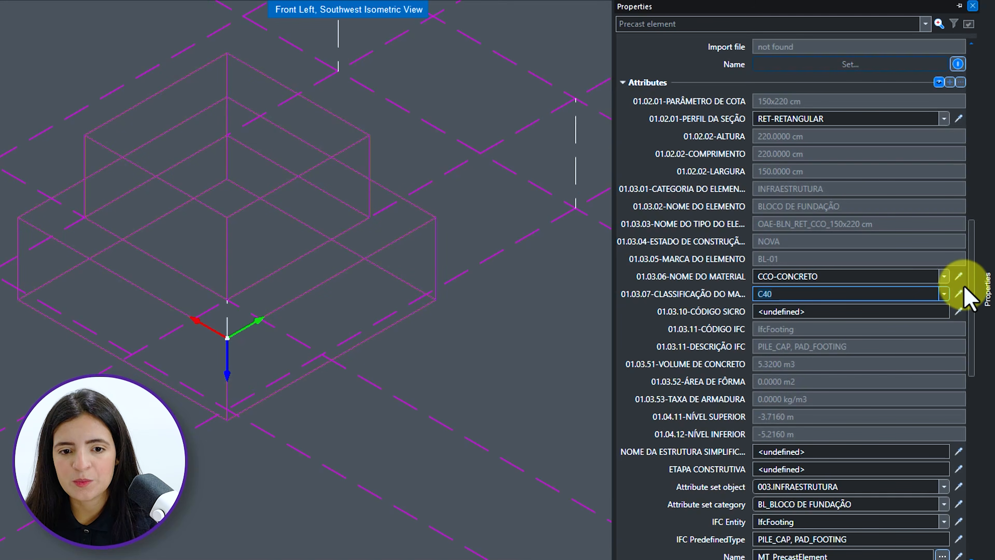
- Enter DO BLOCO|DOS BLOCOS as the simplified structure name attribute and deselect the precast element
left_click_drag(971, 282, 971, 314)
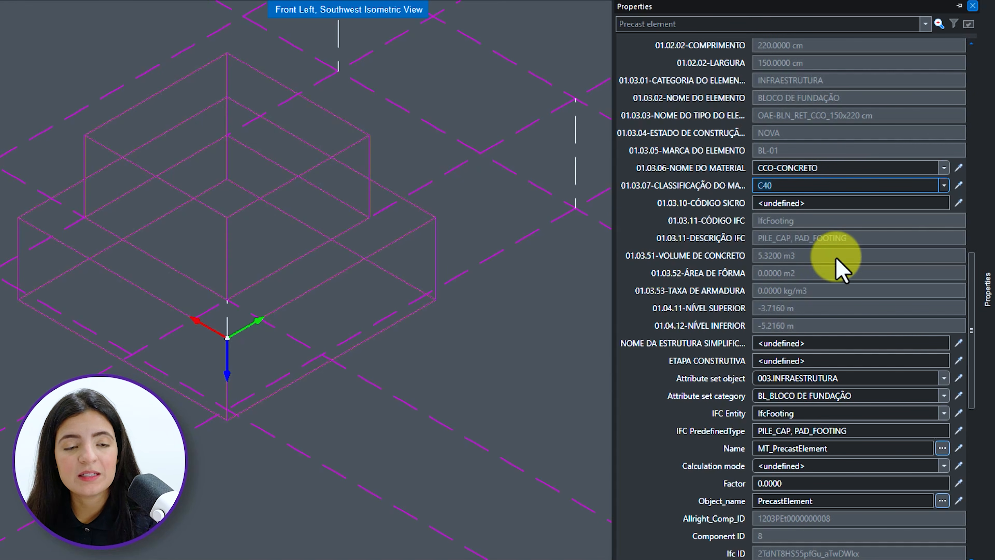
left_click(816, 341)
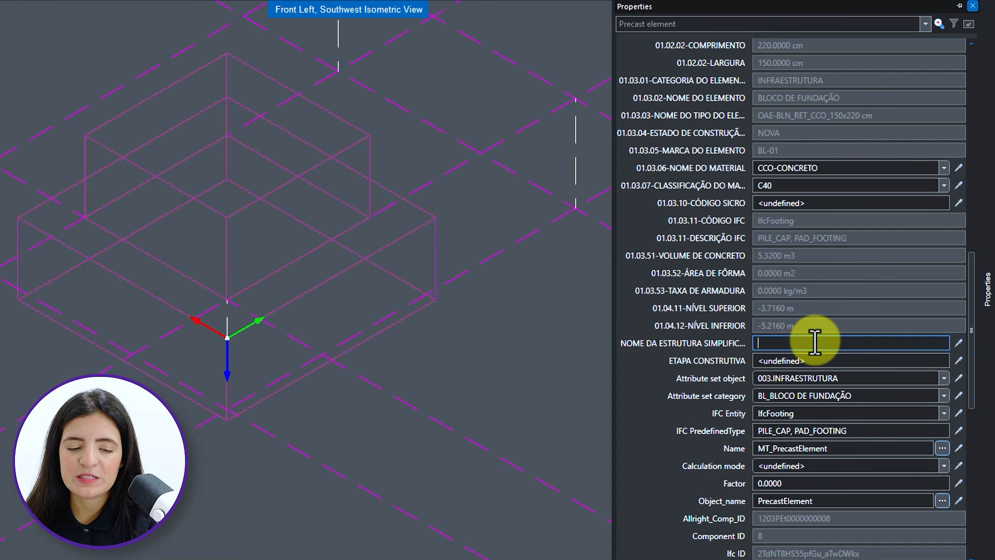
type("DO BLO")
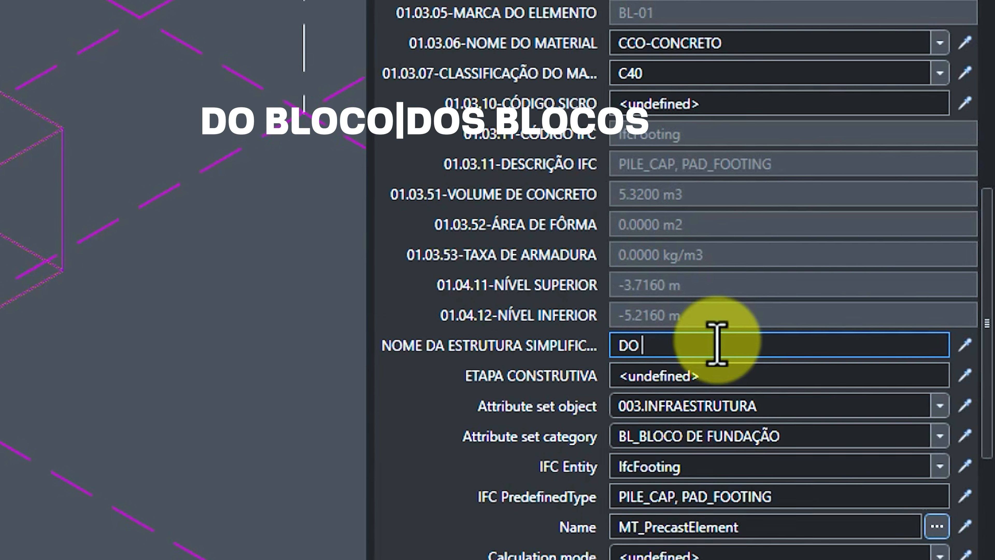
type("CO")
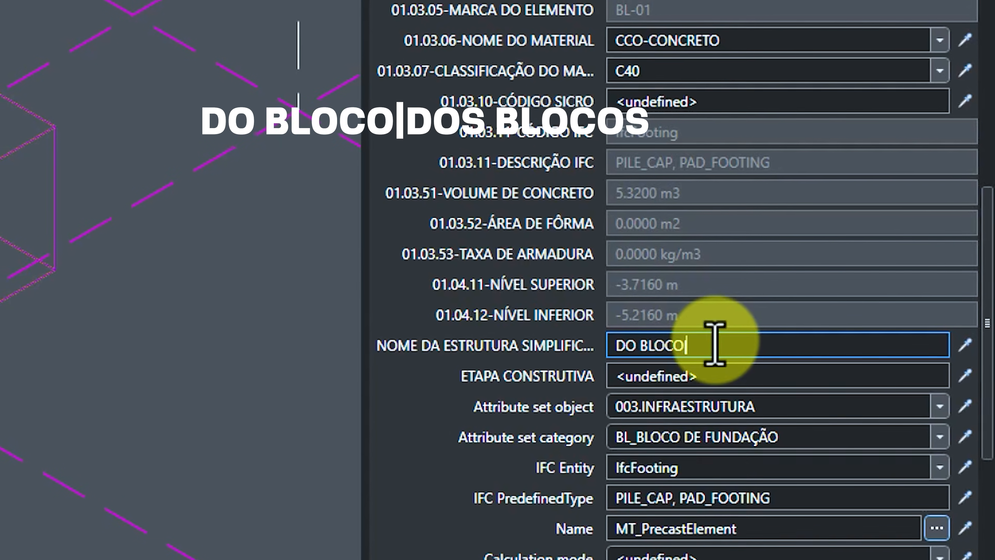
type("|DOS")
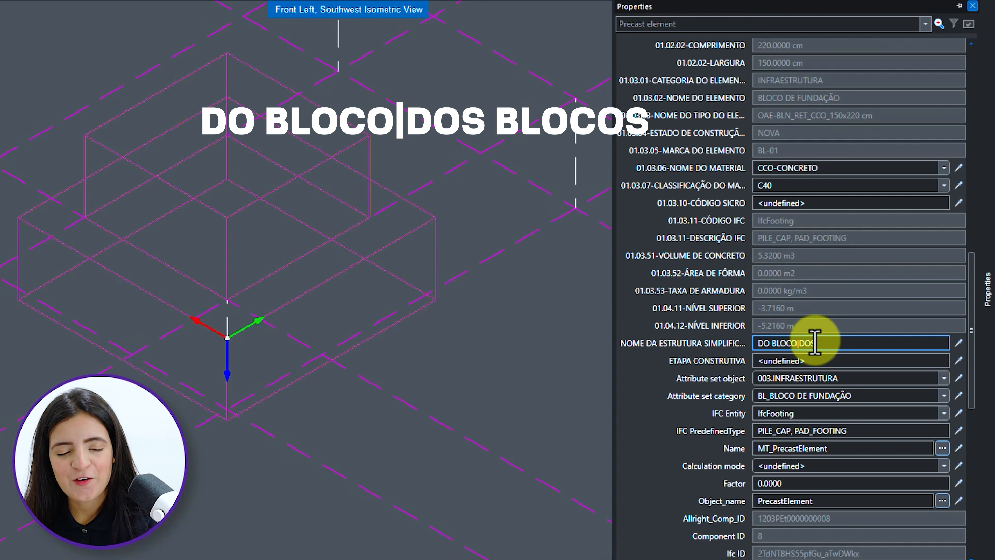
type(" BLOCOS")
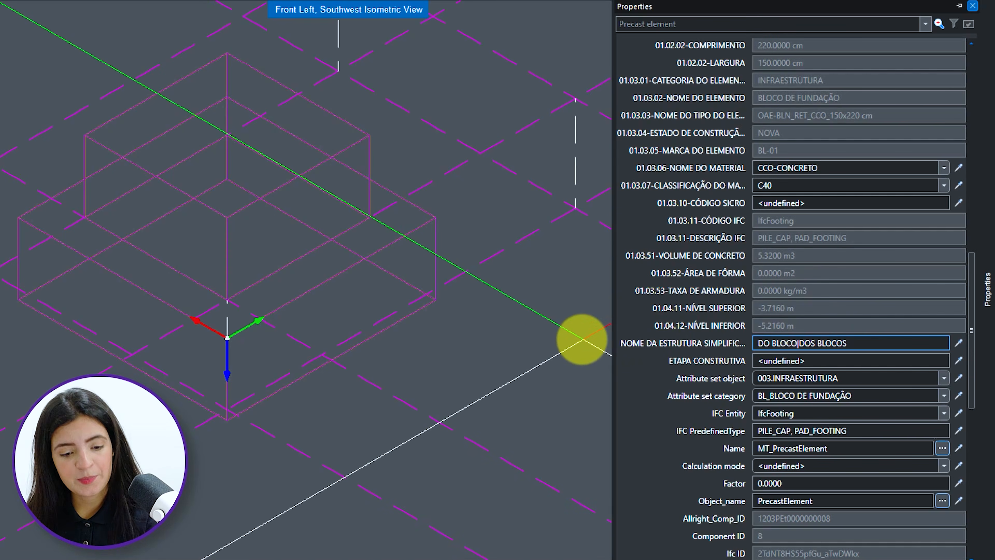
key("Escape")
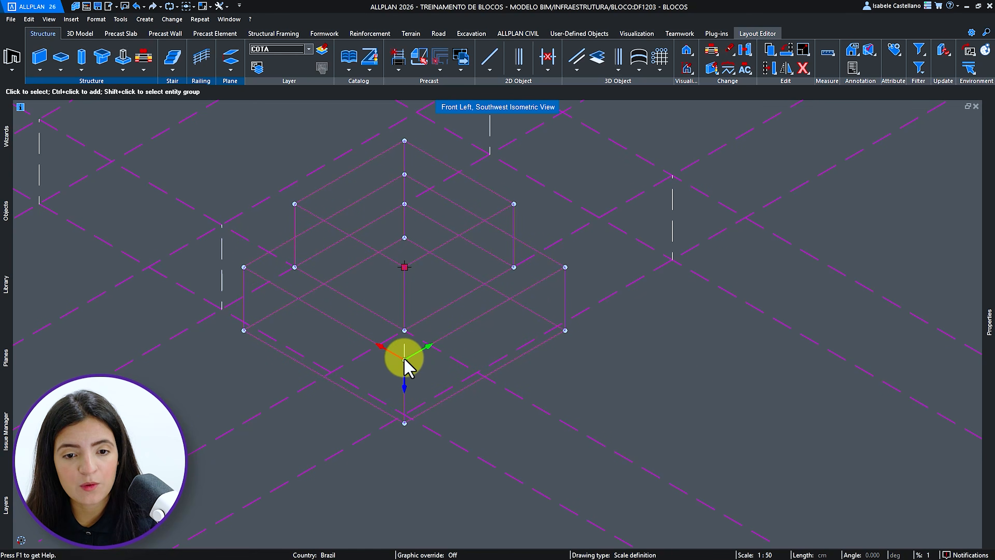
- Modify the precast element's viewing direction with two points, from its reference point along the lower block's front edge
left_click(405, 360)
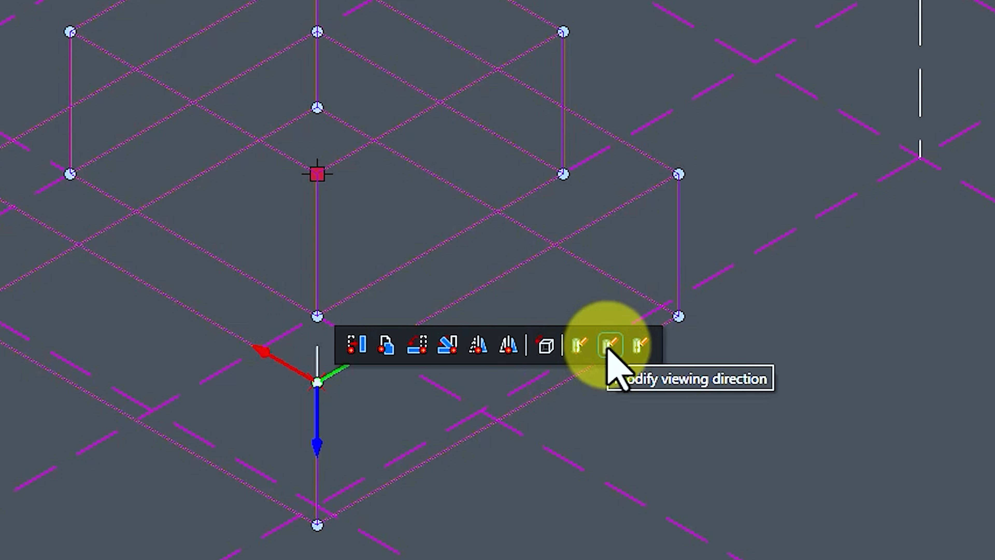
left_click(610, 345)
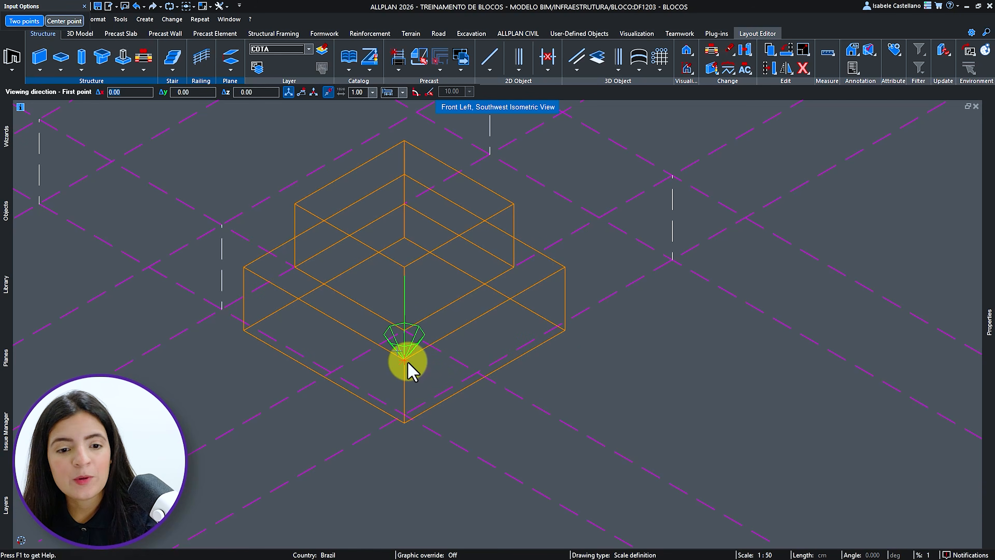
left_click(404, 359)
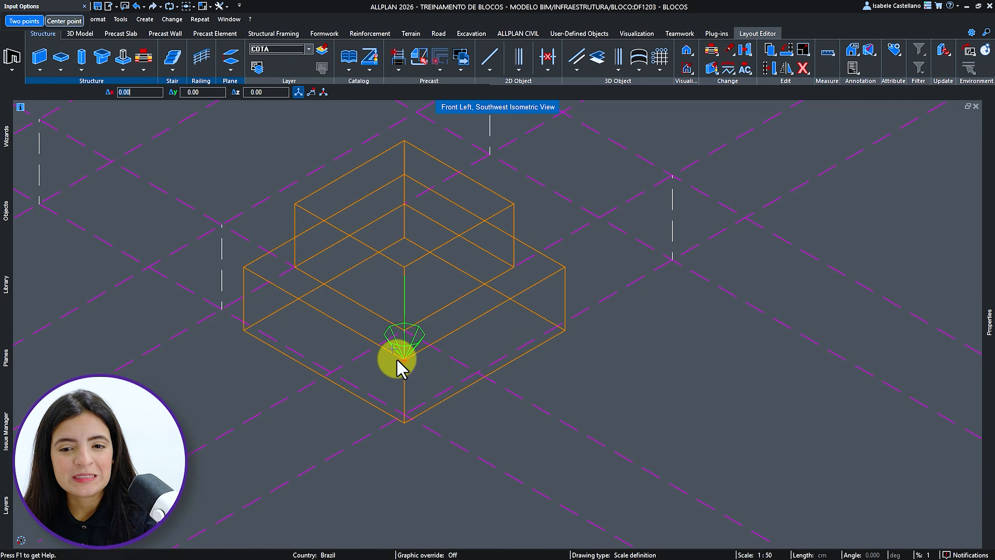
left_click(349, 331)
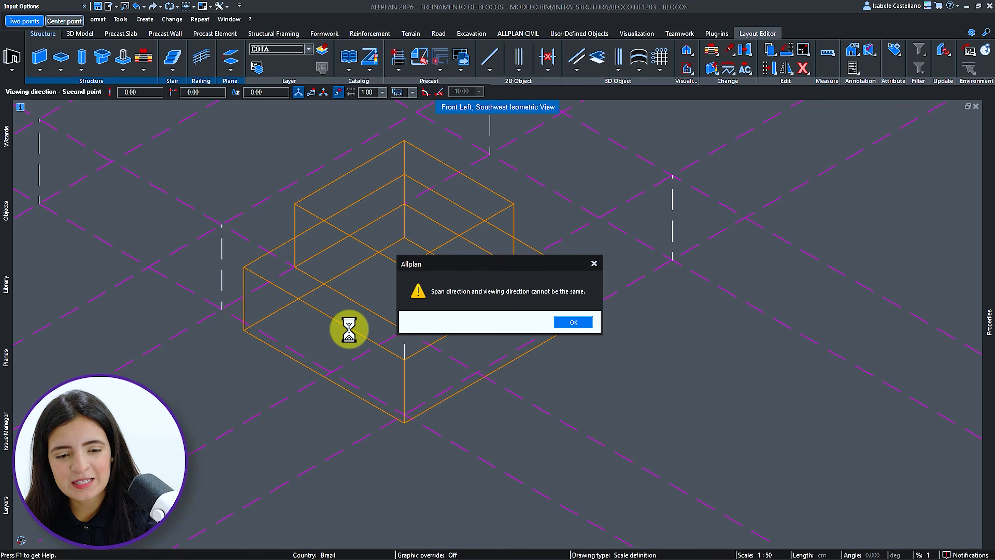
left_click(574, 322)
key("Escape")
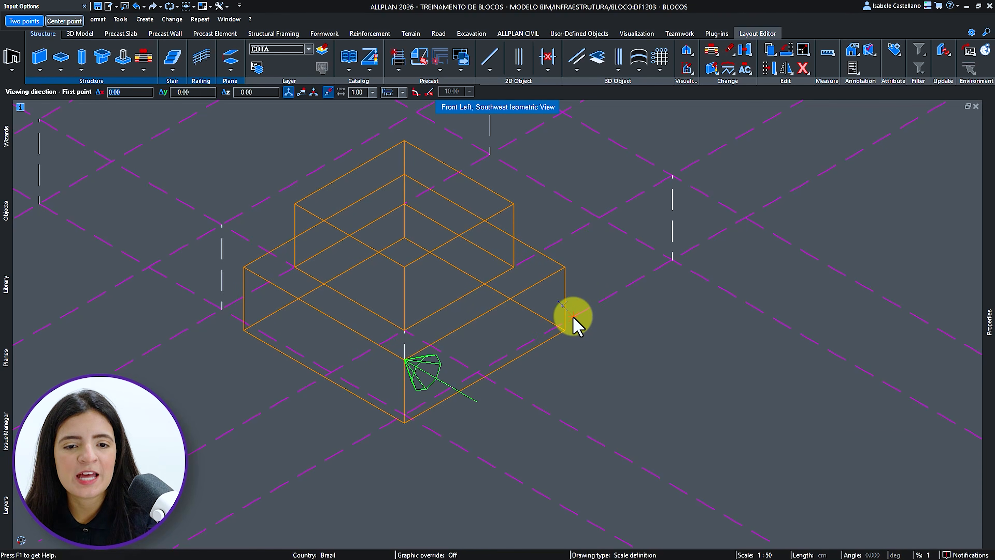
key("Escape")
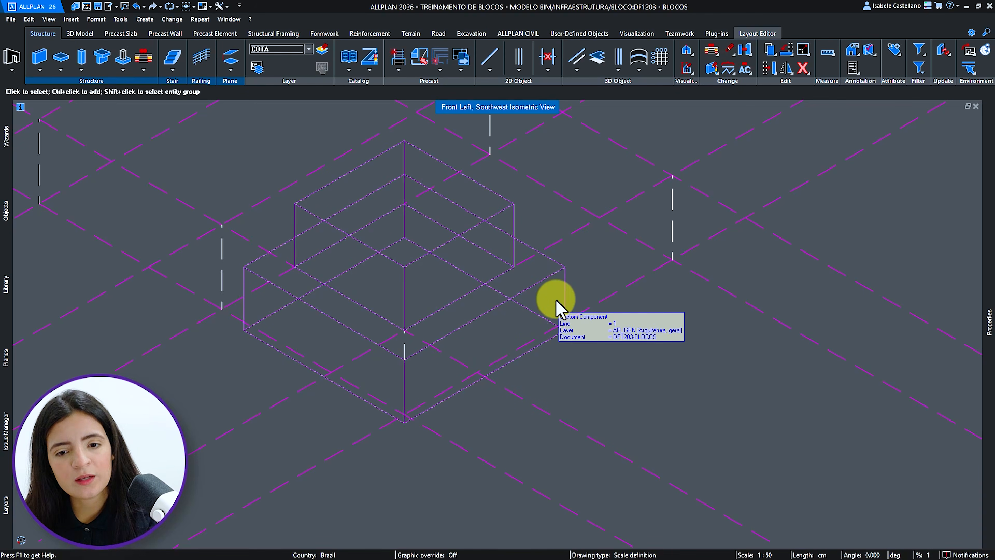
- Set the precast element's span direction to 0;0;1
left_click(569, 306)
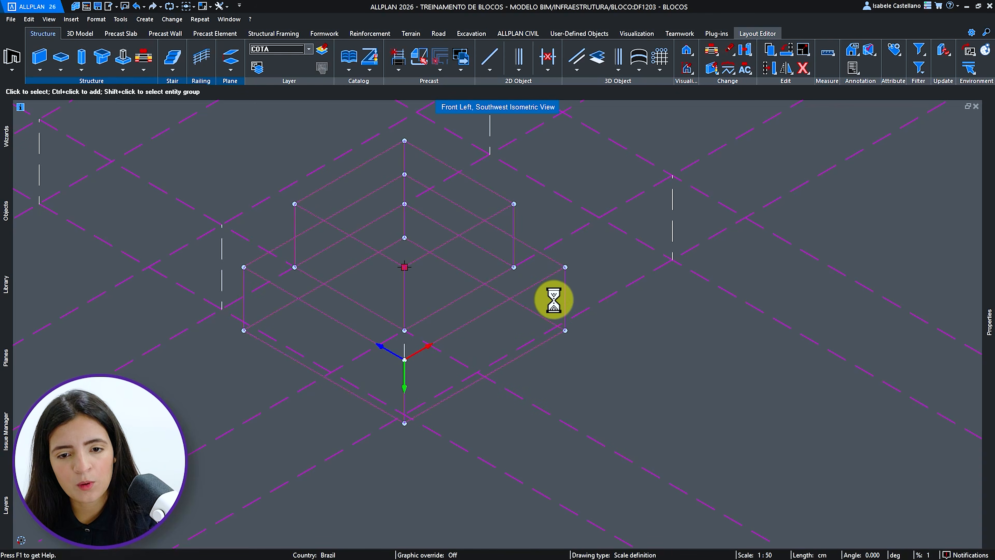
left_click(988, 300)
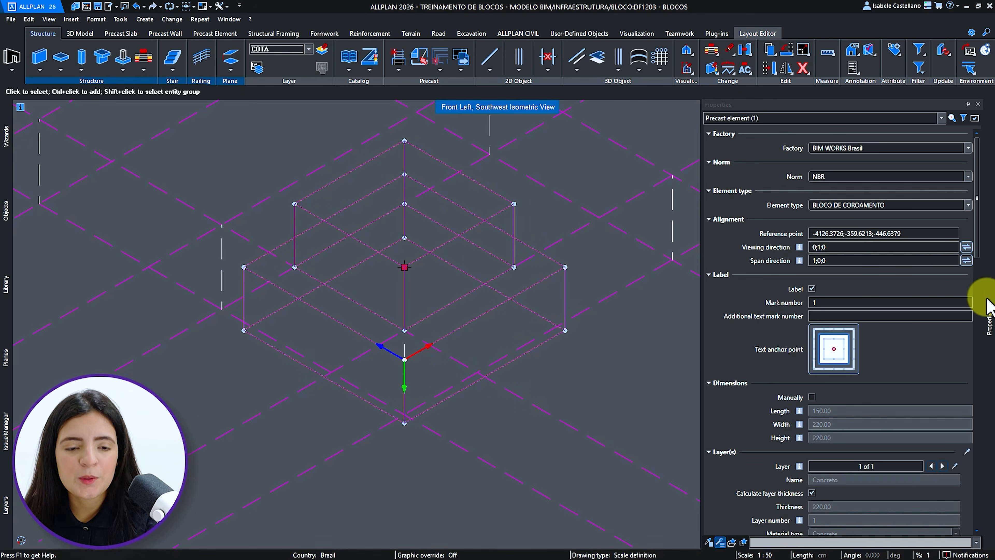
left_click(879, 261)
type("0;")
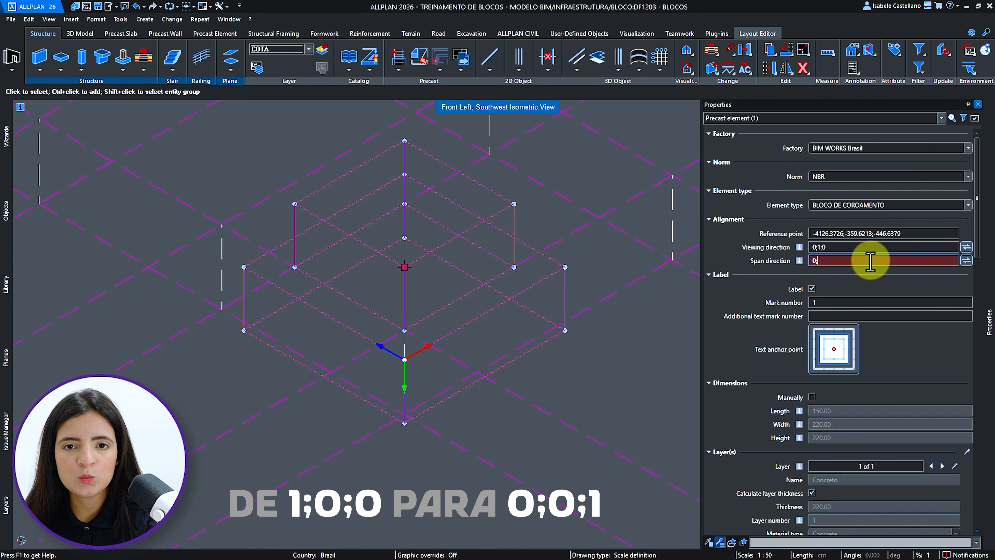
type("0;1")
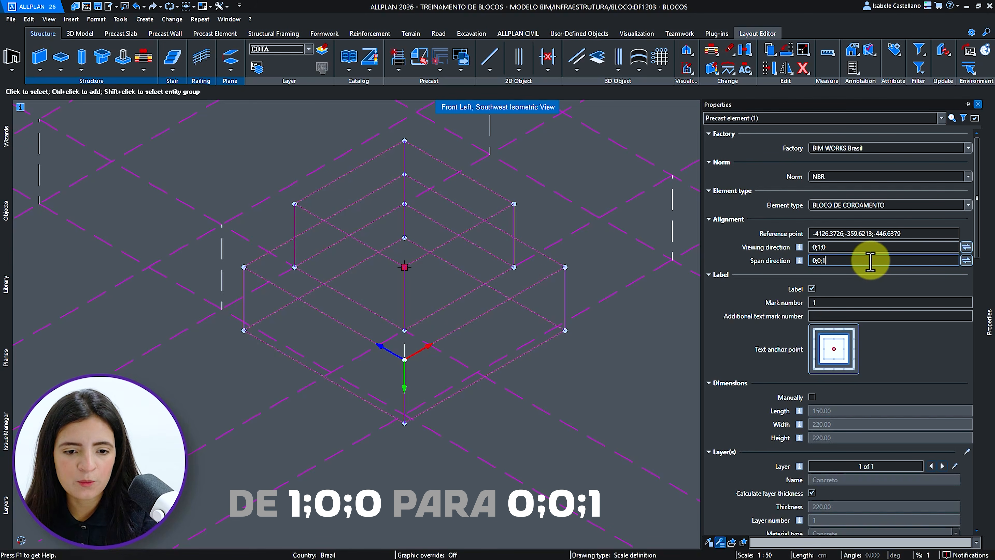
key("Return")
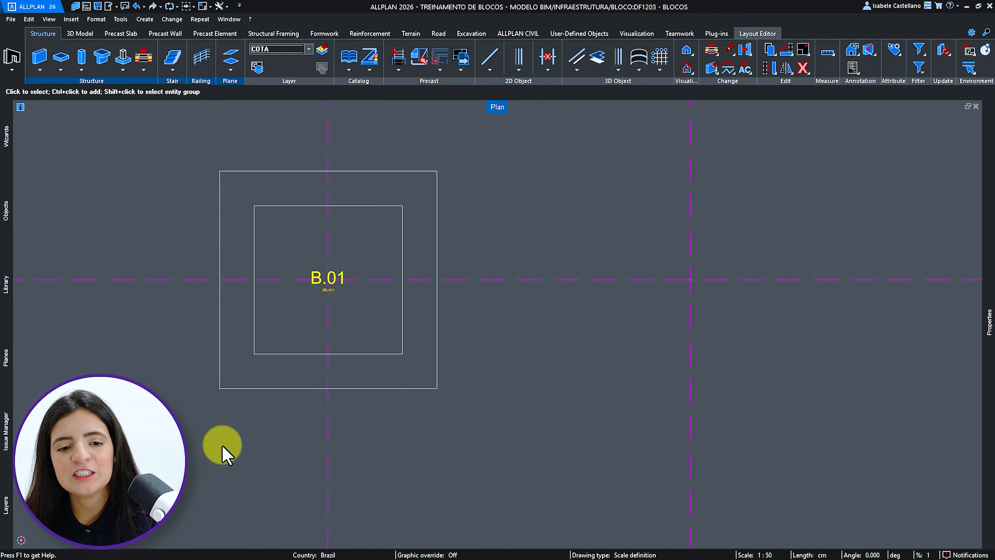
key("F2")
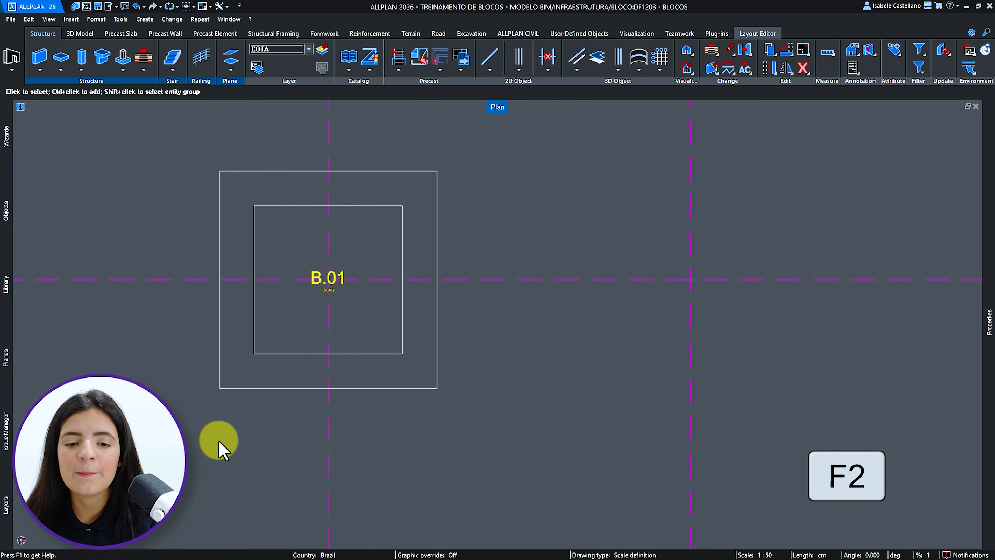